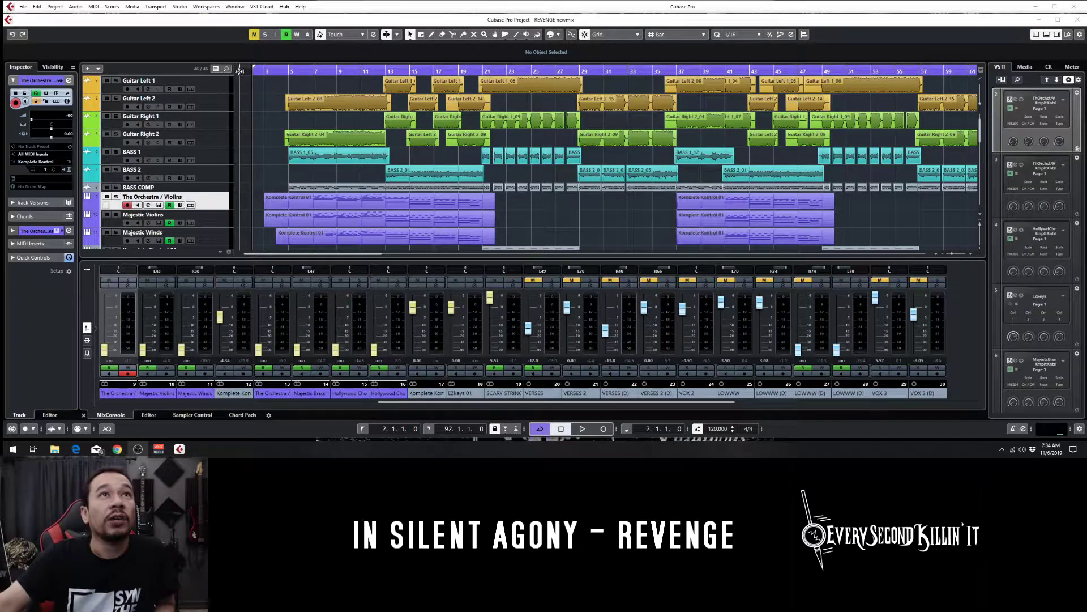
Step: Show the floating transport bar and solo The Orchestra / Violins track
{"action": "key", "text": "F2"}
{"action": "scroll", "coordinate": [245, 162], "scroll_direction": "up", "scroll_amount": 2}
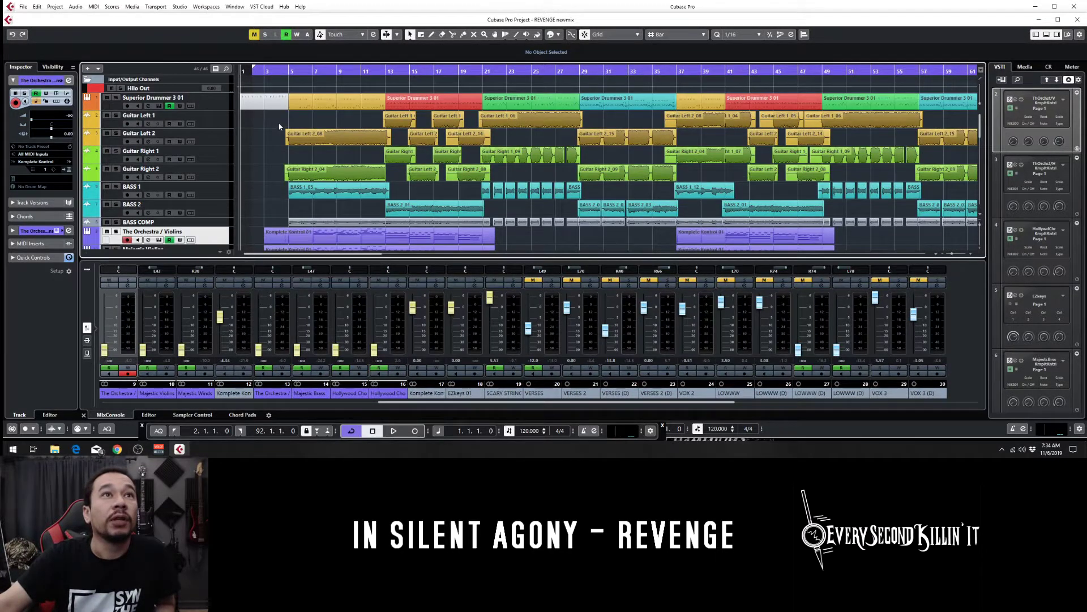
{"action": "scroll", "coordinate": [280, 126], "scroll_direction": "down", "scroll_amount": 6}
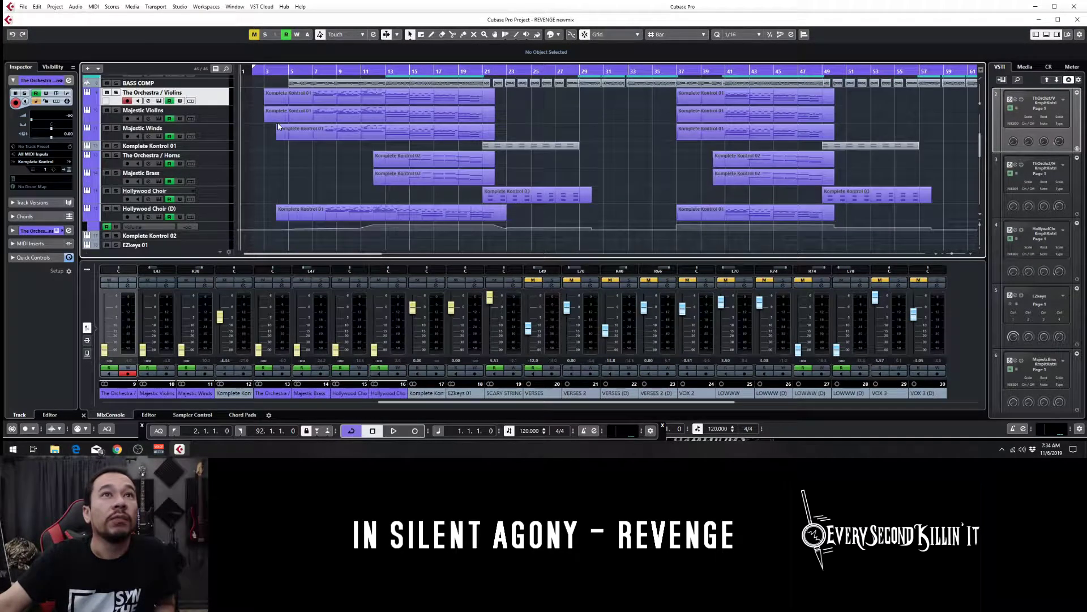
{"action": "left_click", "coordinate": [117, 93]}
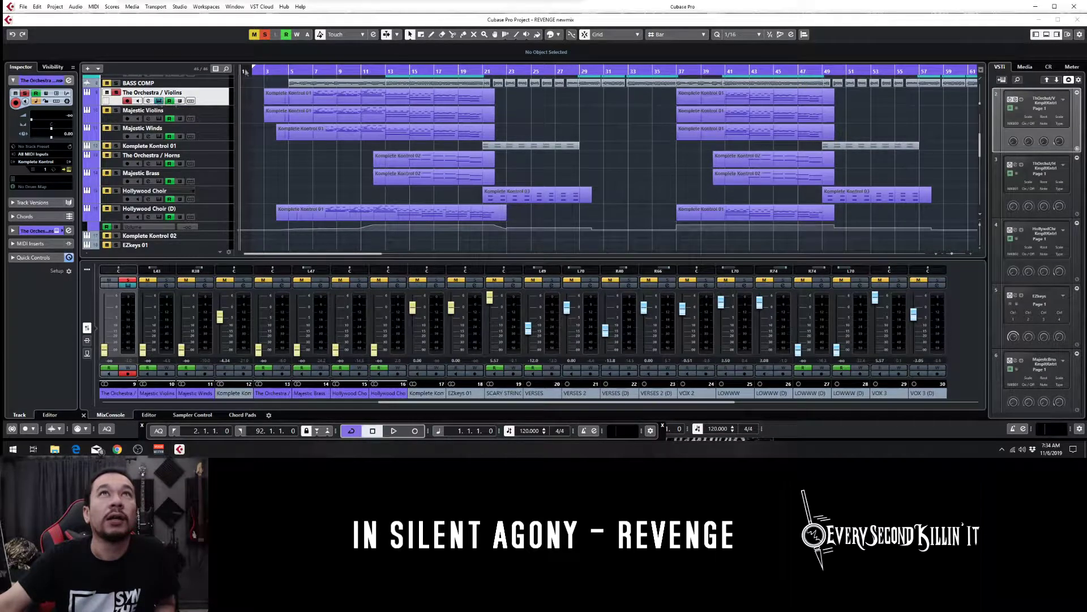
Step: Open The Orchestra / Violins instrument beside the arrangement and play the soloed track from bar 2
{"action": "left_click", "coordinate": [159, 101]}
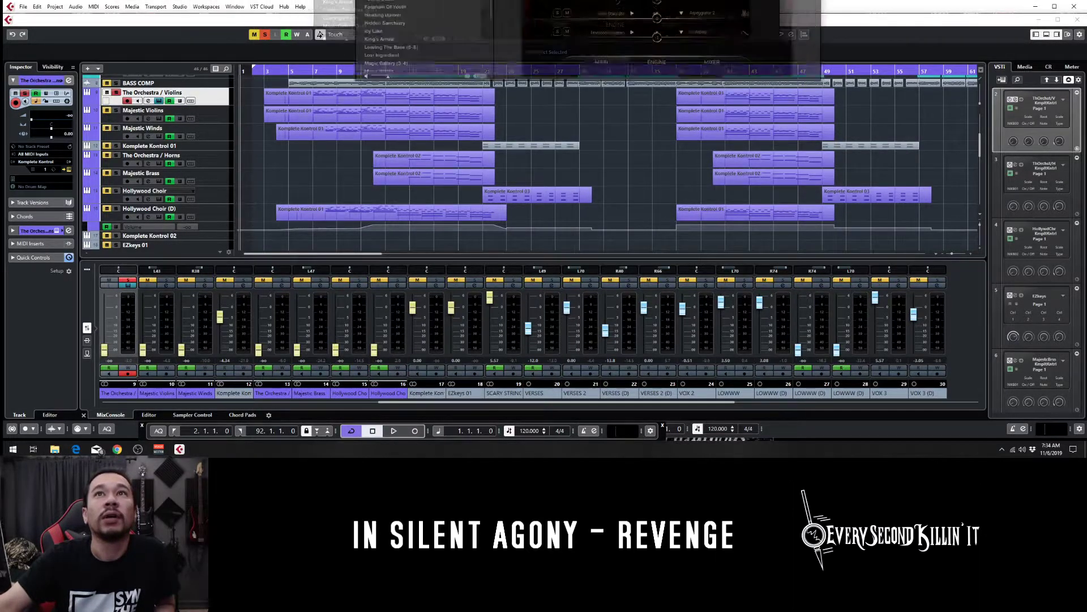
{"action": "left_click_drag", "start_coordinate": [827, 110], "coordinate": [874, 70]}
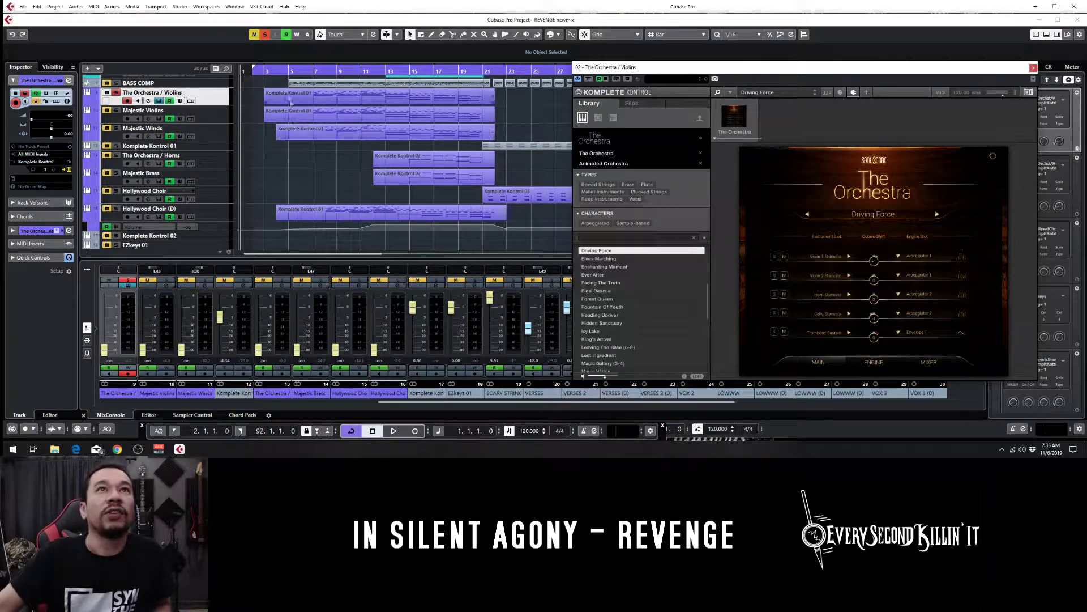
{"action": "left_click", "coordinate": [255, 71]}
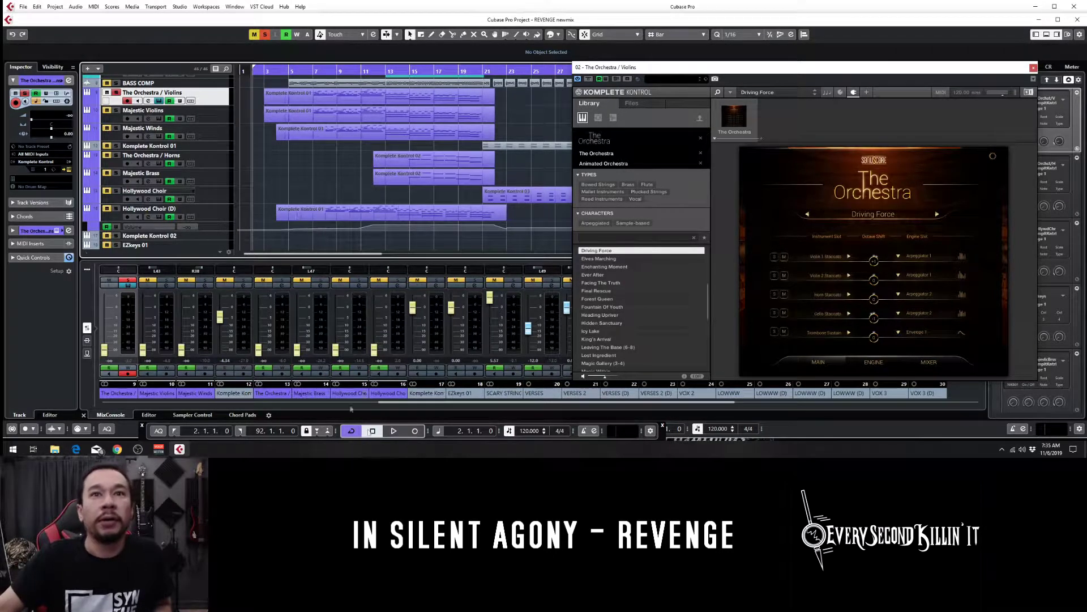
{"action": "left_click", "coordinate": [393, 431]}
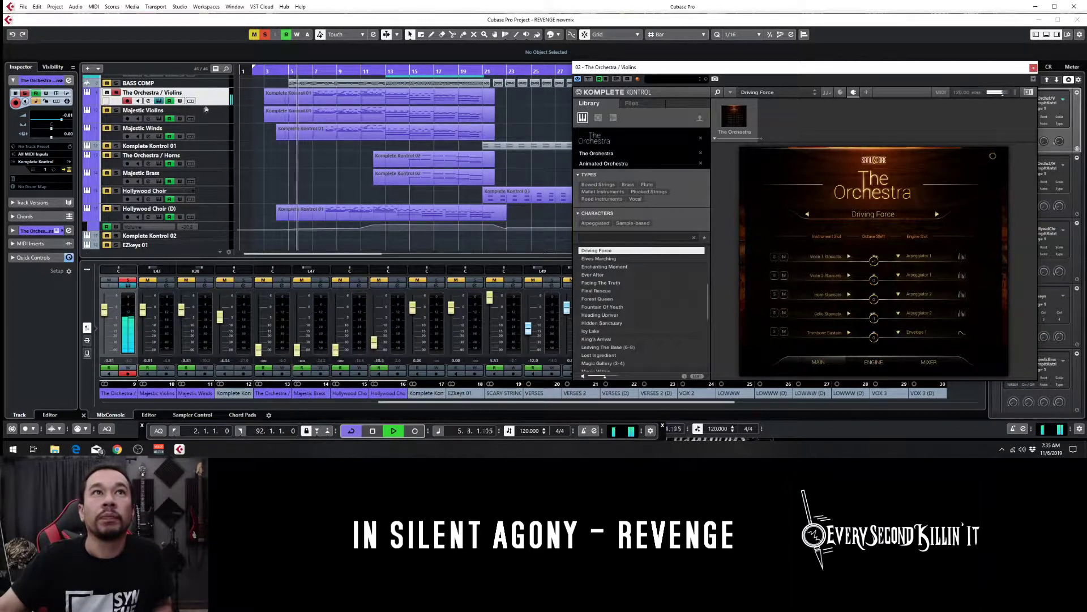
Step: Enlarge The Orchestra / Violins track's height to view its notes, and stop playback after listening to the part
{"action": "left_click_drag", "start_coordinate": [206, 104], "coordinate": [198, 147]}
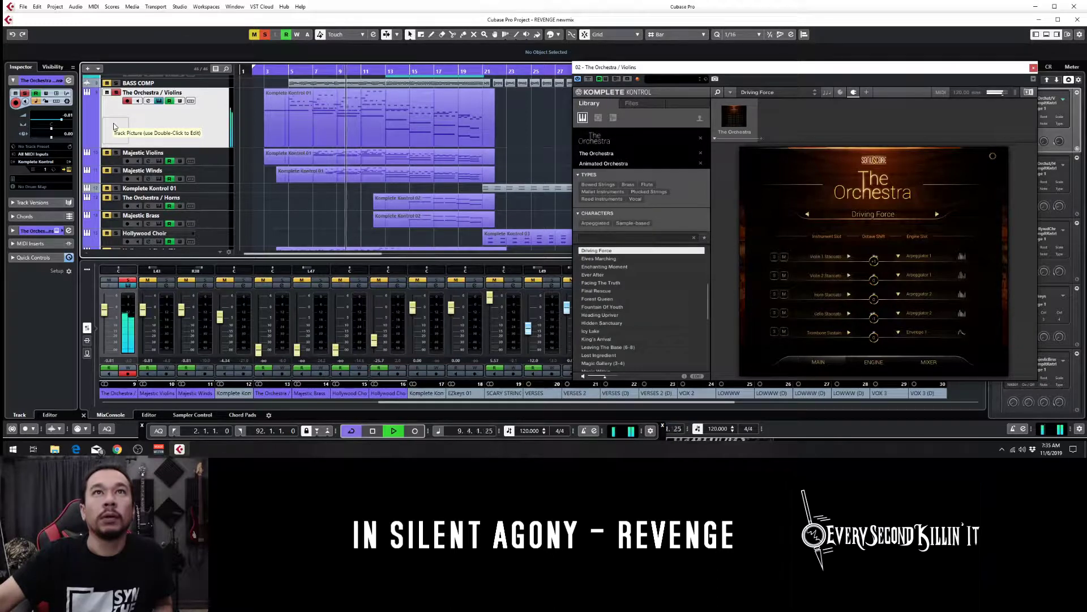
{"action": "scroll", "coordinate": [238, 111], "scroll_direction": "up", "scroll_amount": 2}
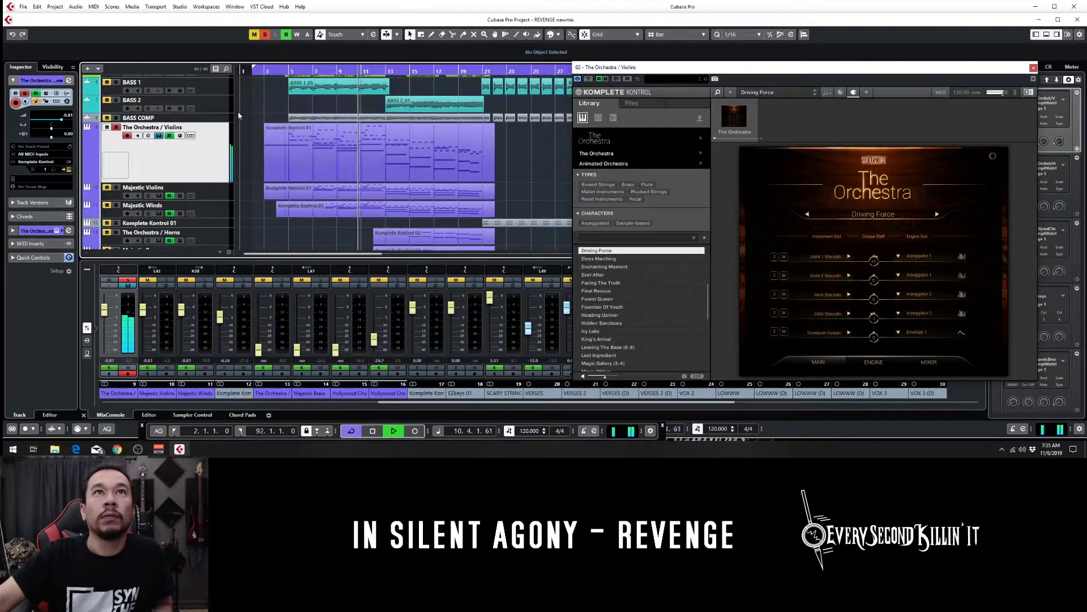
{"action": "scroll", "coordinate": [238, 111], "scroll_direction": "up", "scroll_amount": 2}
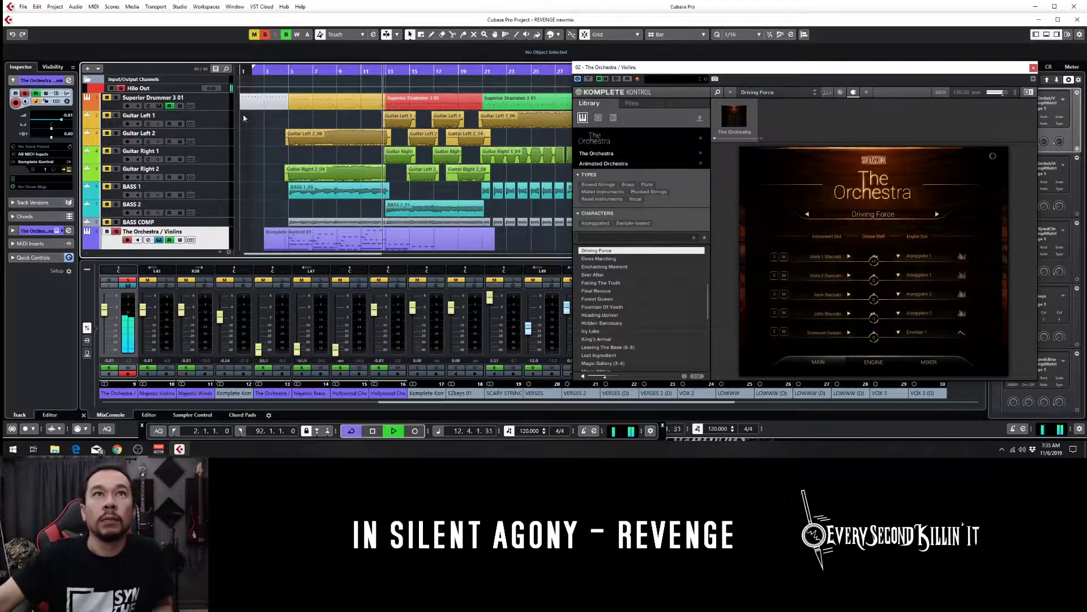
{"action": "key", "text": "ctrl+Down"}
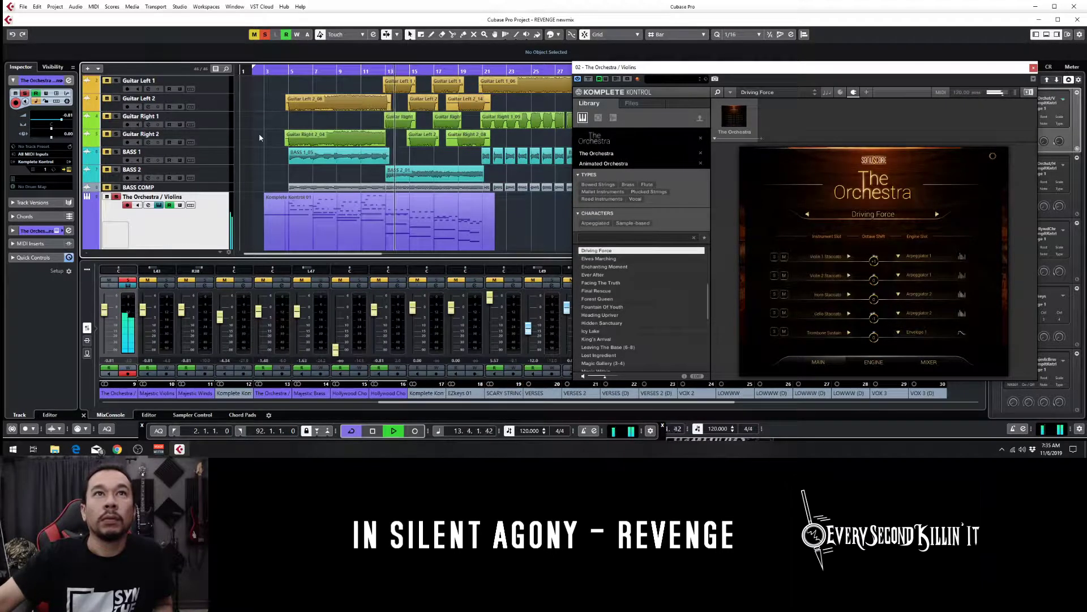
{"action": "scroll", "coordinate": [259, 137], "scroll_direction": "down", "scroll_amount": 2}
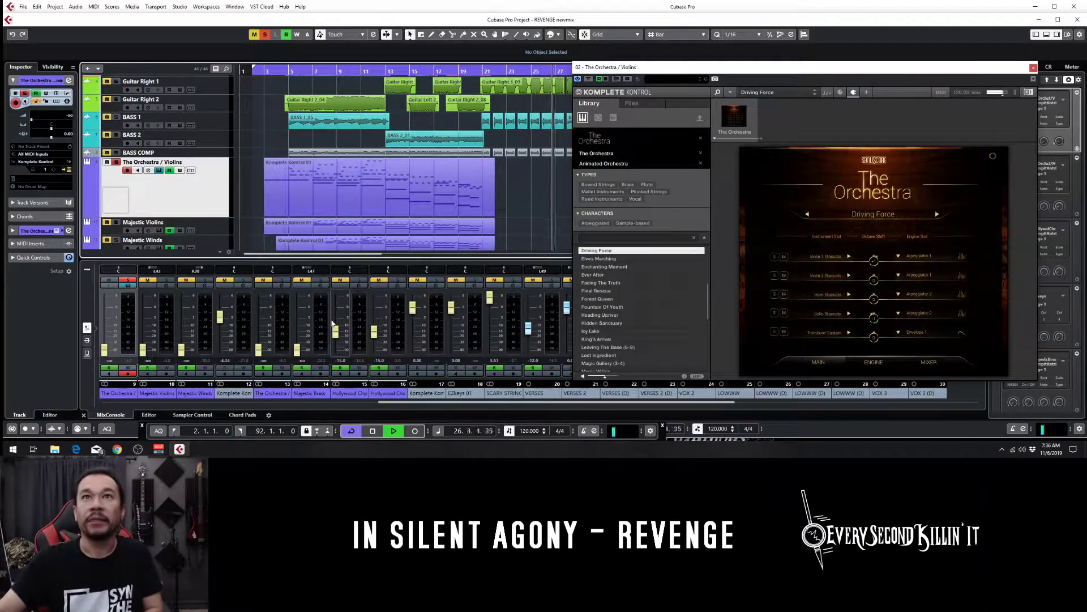
{"action": "left_click", "coordinate": [373, 431]}
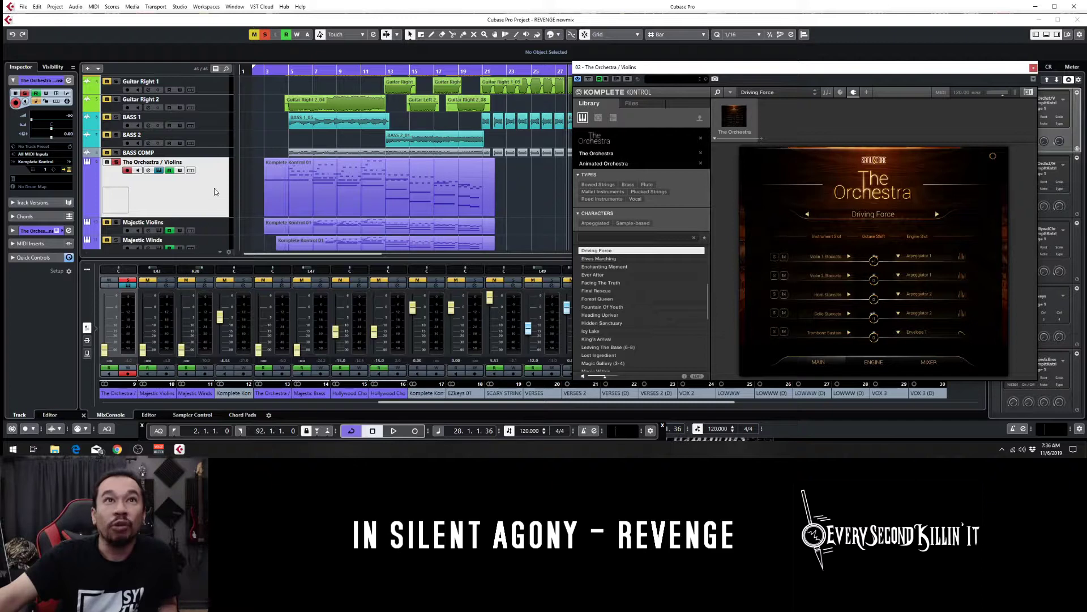
Step: Set the playback position near bar 3 and open the Majestic Violins instrument below The Orchestra's window
{"action": "left_click", "coordinate": [258, 69]}
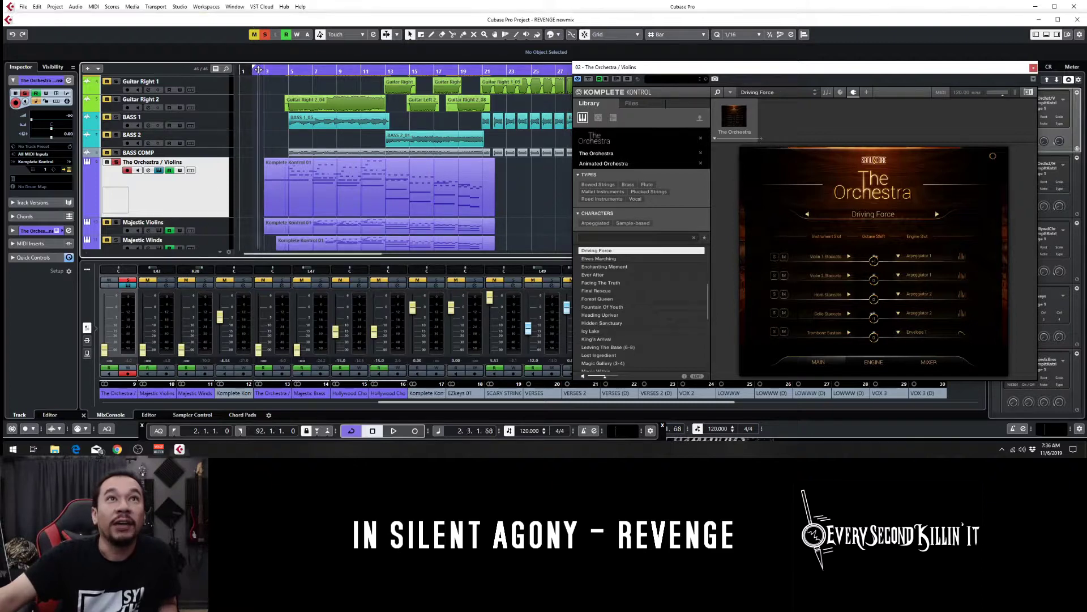
{"action": "left_click", "coordinate": [159, 231]}
{"action": "left_click_drag", "start_coordinate": [547, 68], "coordinate": [826, 240]}
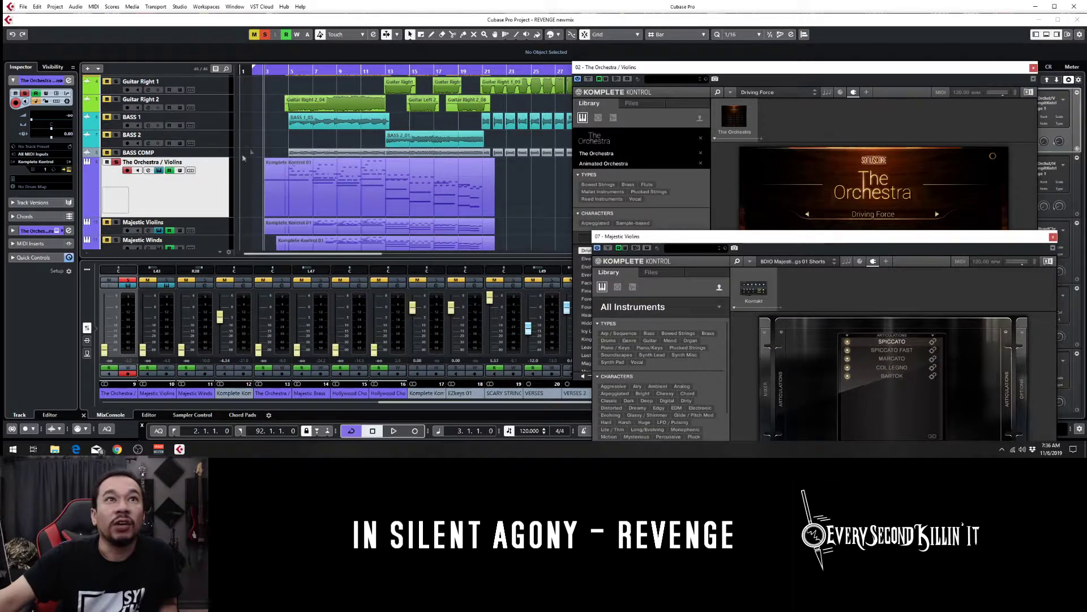
Step: Audition the Majestic Violins and Majestic Winds tracks in solo, with The Orchestra / Violins added back to the soloed group
{"action": "scroll", "coordinate": [189, 181], "scroll_direction": "down", "scroll_amount": 2}
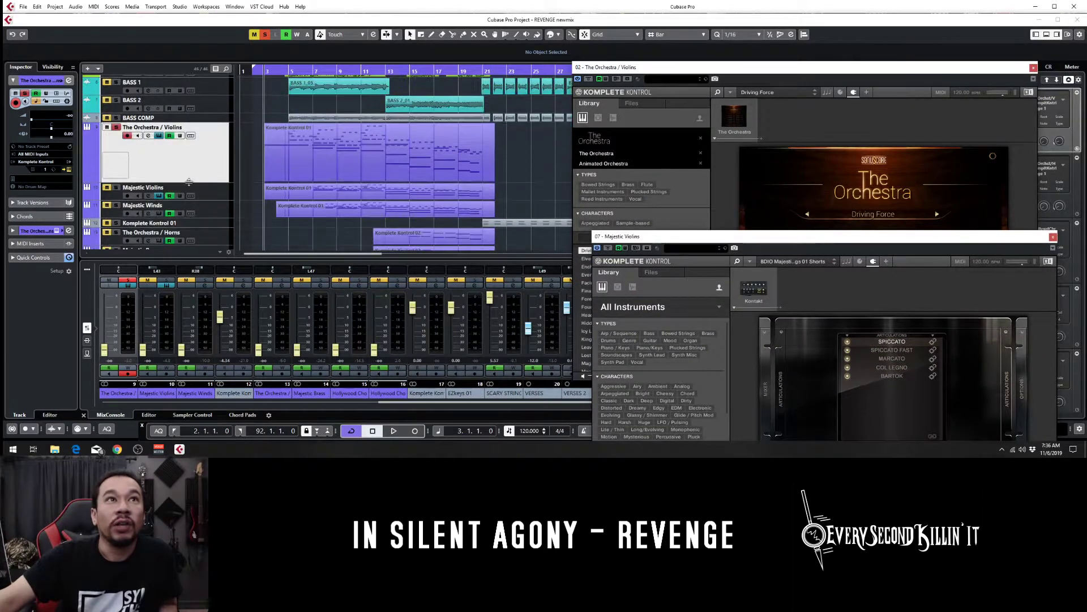
{"action": "left_click", "coordinate": [116, 187]}
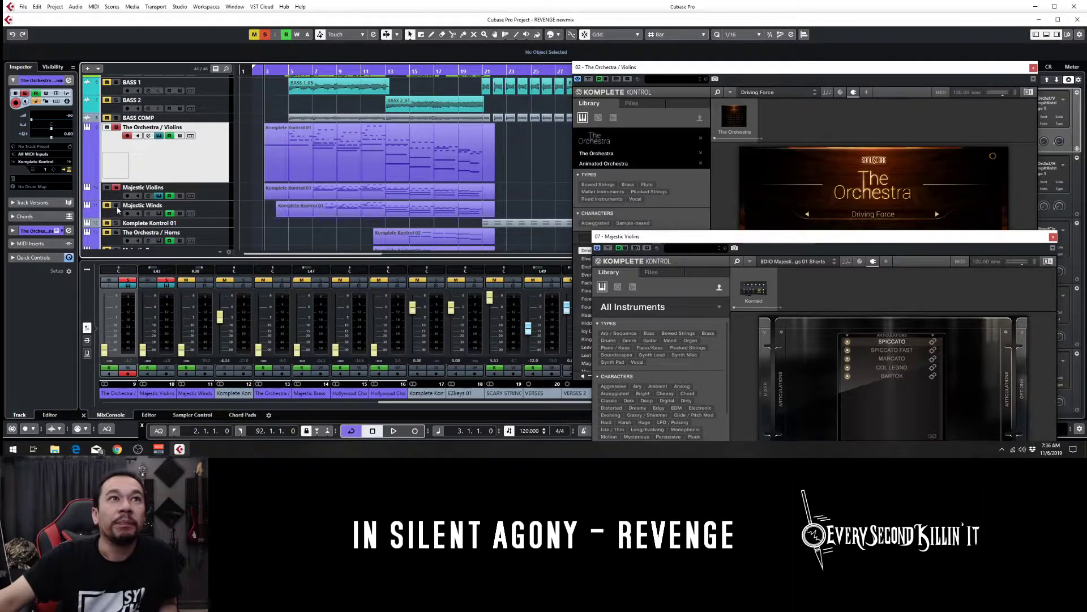
{"action": "left_click", "coordinate": [389, 432]}
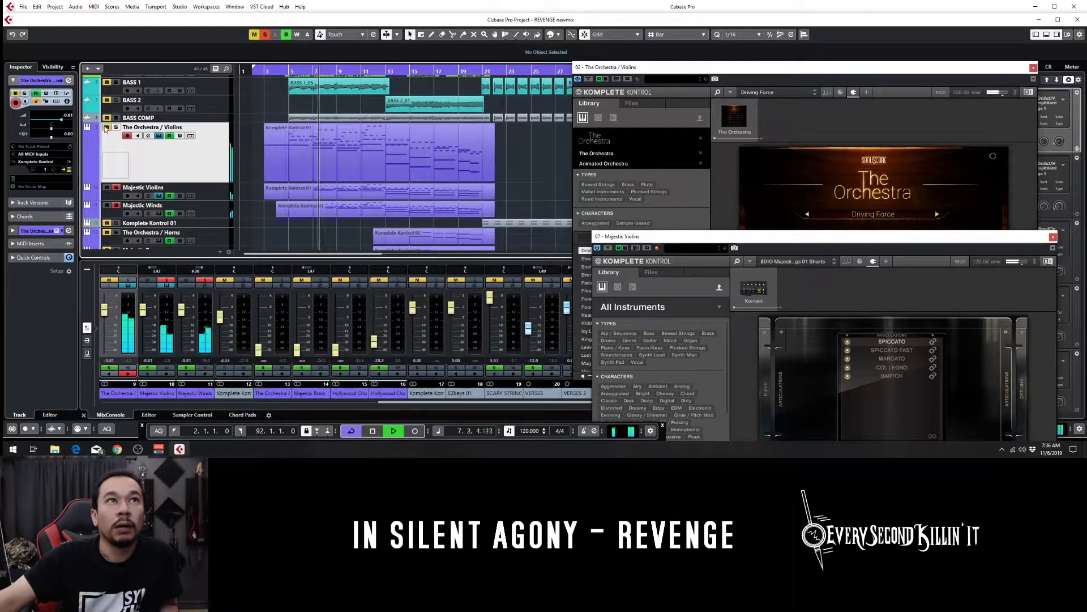
{"action": "left_click", "coordinate": [116, 206]}
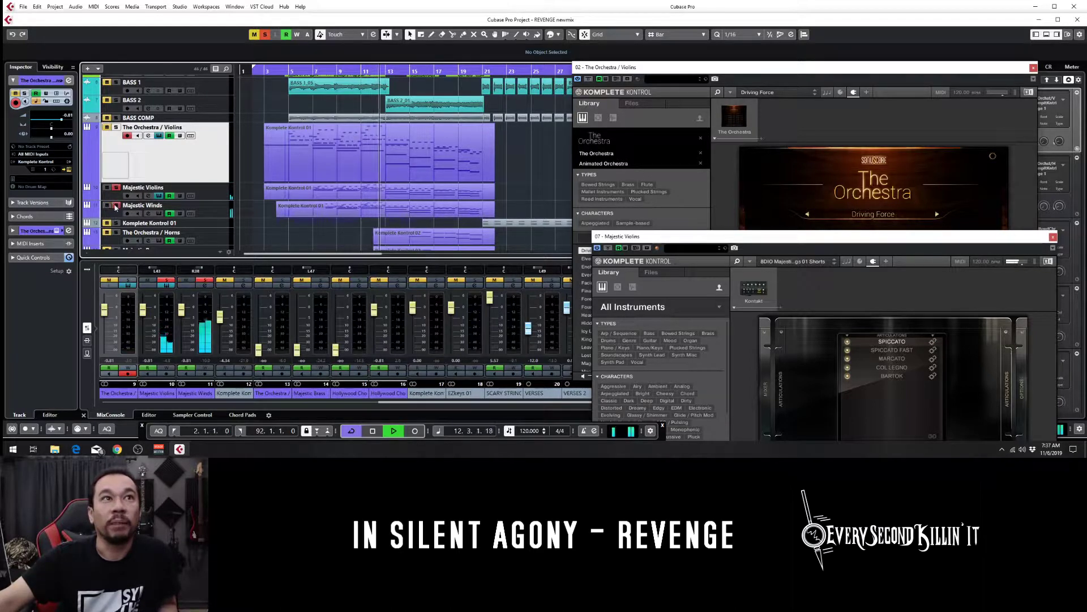
{"action": "left_click", "coordinate": [116, 127]}
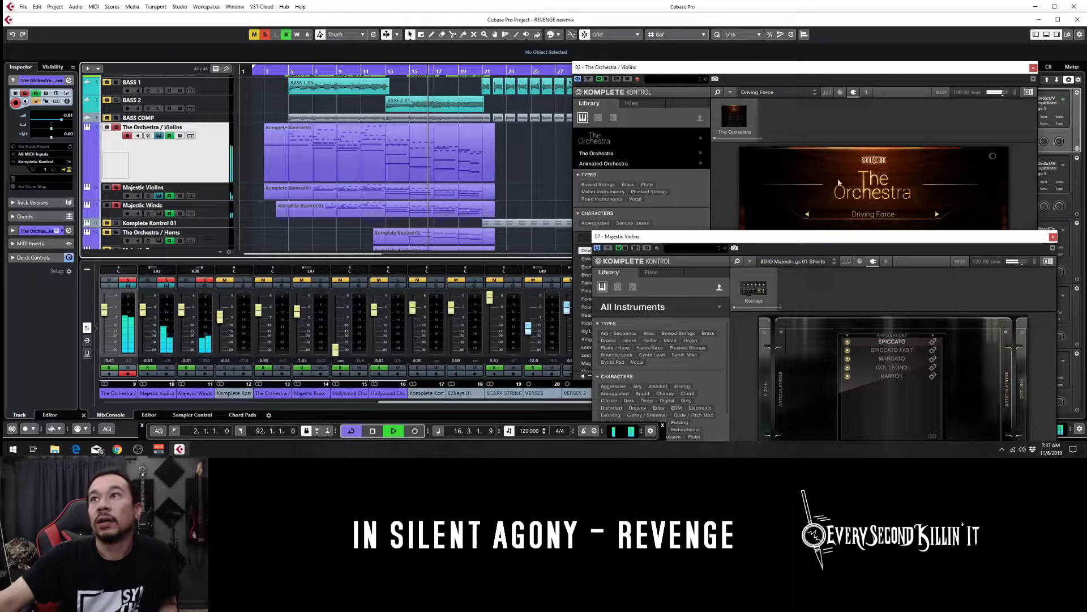
Step: Close the Majestic Violins instrument and move The Orchestra's window clear of the VST instrument rack
{"action": "left_click", "coordinate": [1053, 237]}
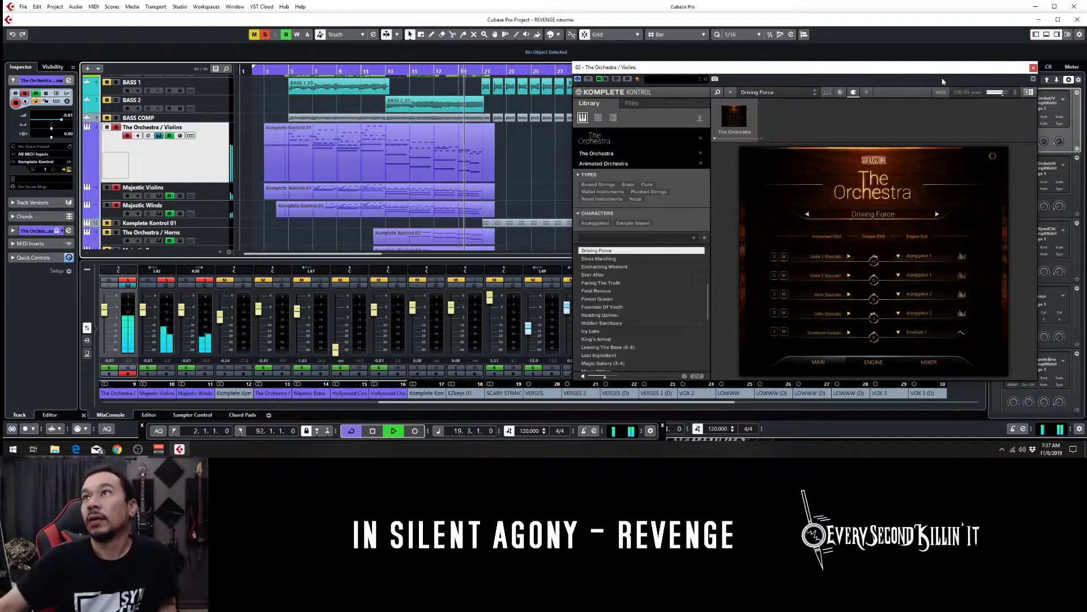
{"action": "left_click_drag", "start_coordinate": [957, 69], "coordinate": [817, 89]}
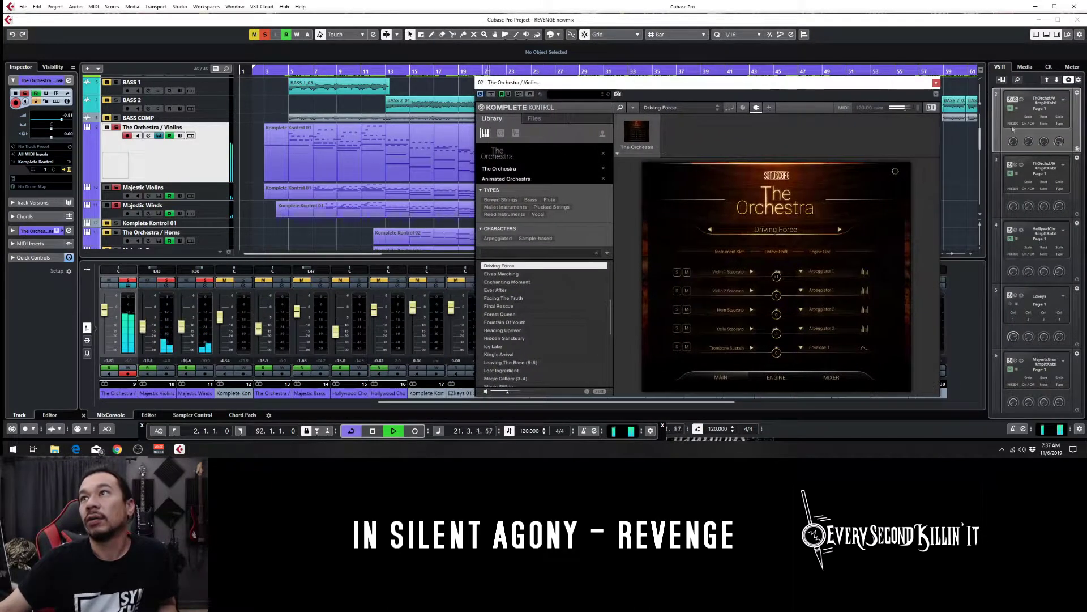
{"action": "left_click_drag", "start_coordinate": [981, 137], "coordinate": [975, 146]}
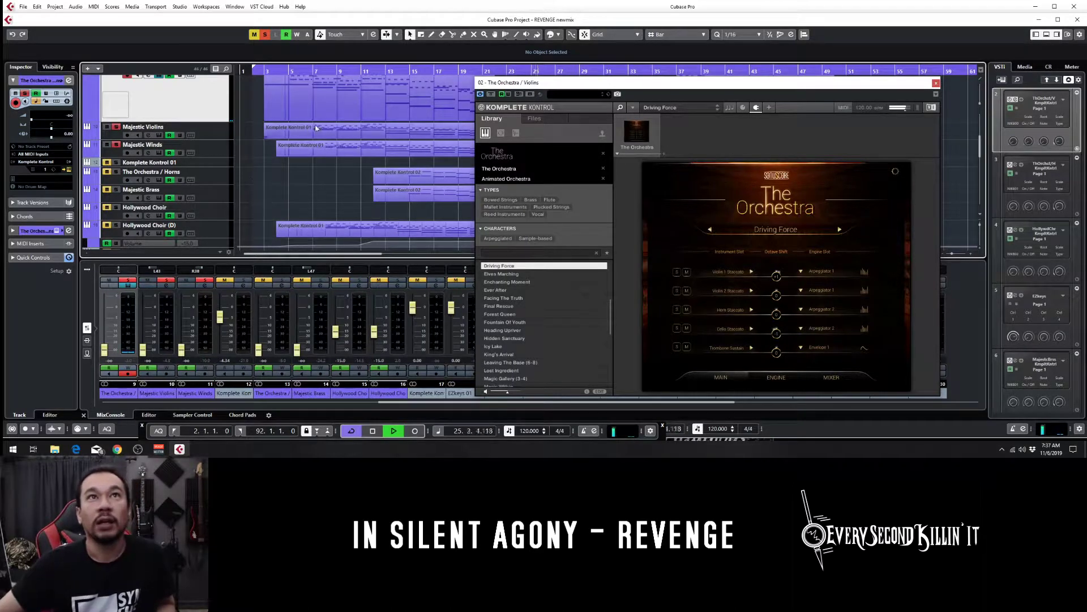
Step: Replay the strings from near bar 3 and open the Hollywood Choir (D) instrument beside the track list
{"action": "left_click", "coordinate": [273, 72]}
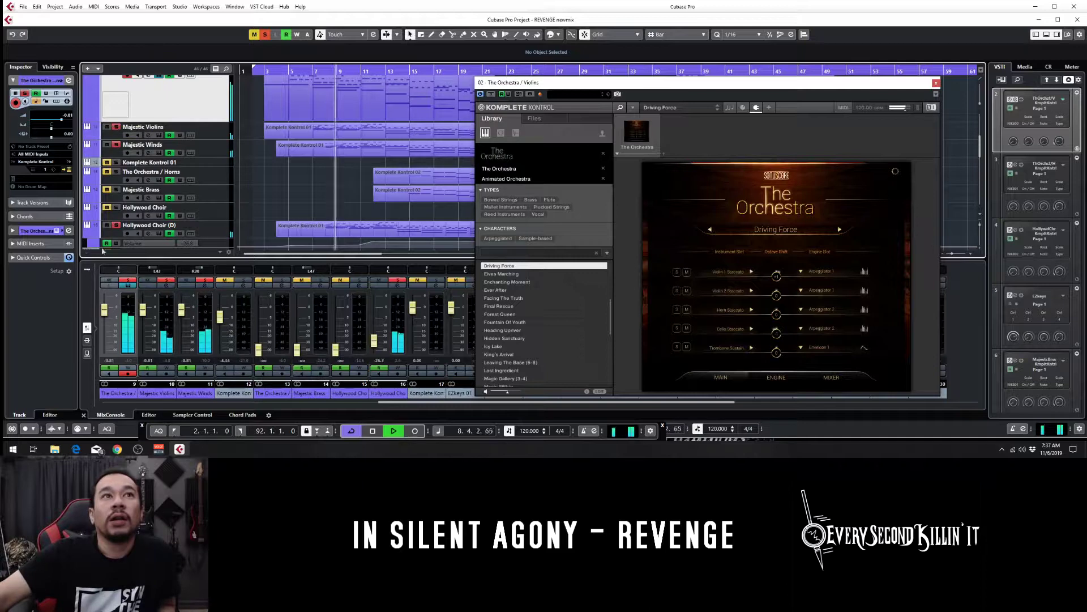
{"action": "left_click", "coordinate": [158, 233]}
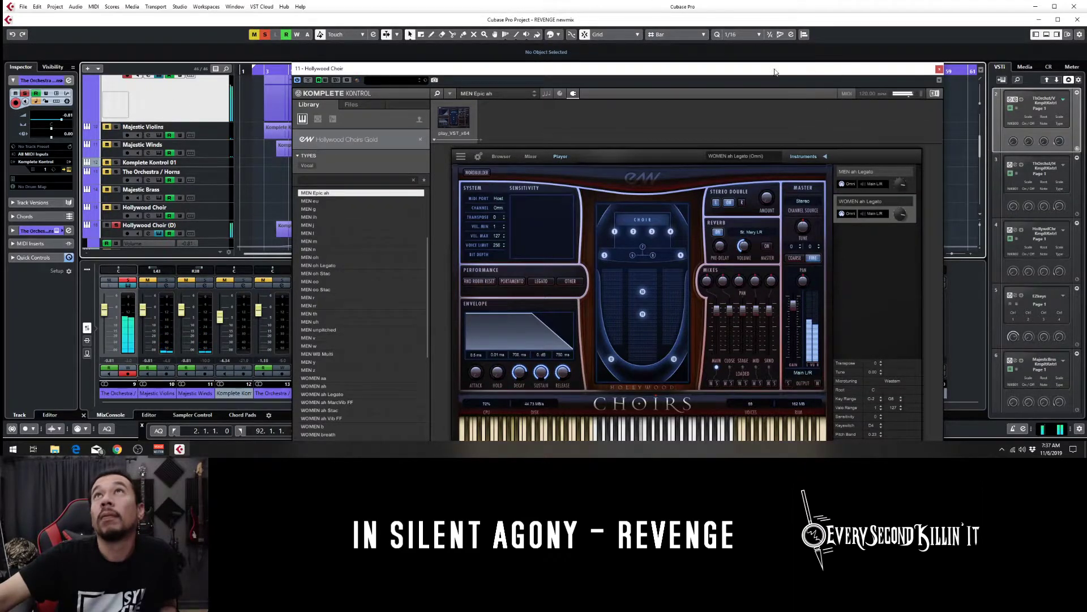
{"action": "left_click_drag", "start_coordinate": [760, 75], "coordinate": [943, 75]}
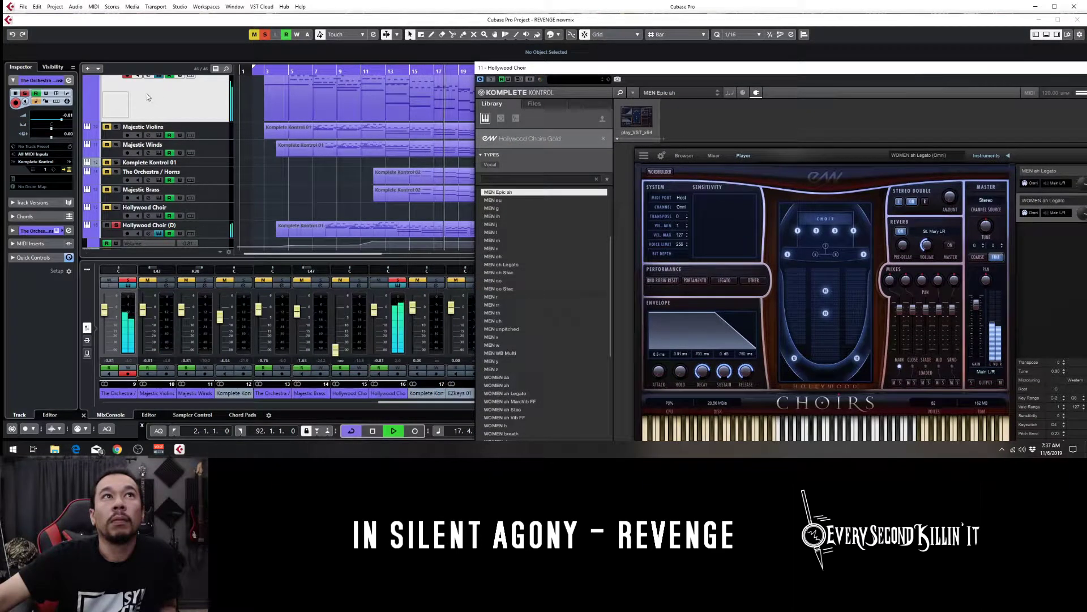
Step: Take The Orchestra / Violins out of solo to hear the Hollywood Choir (D) track alone
{"action": "scroll", "coordinate": [170, 91], "scroll_direction": "up", "scroll_amount": 2}
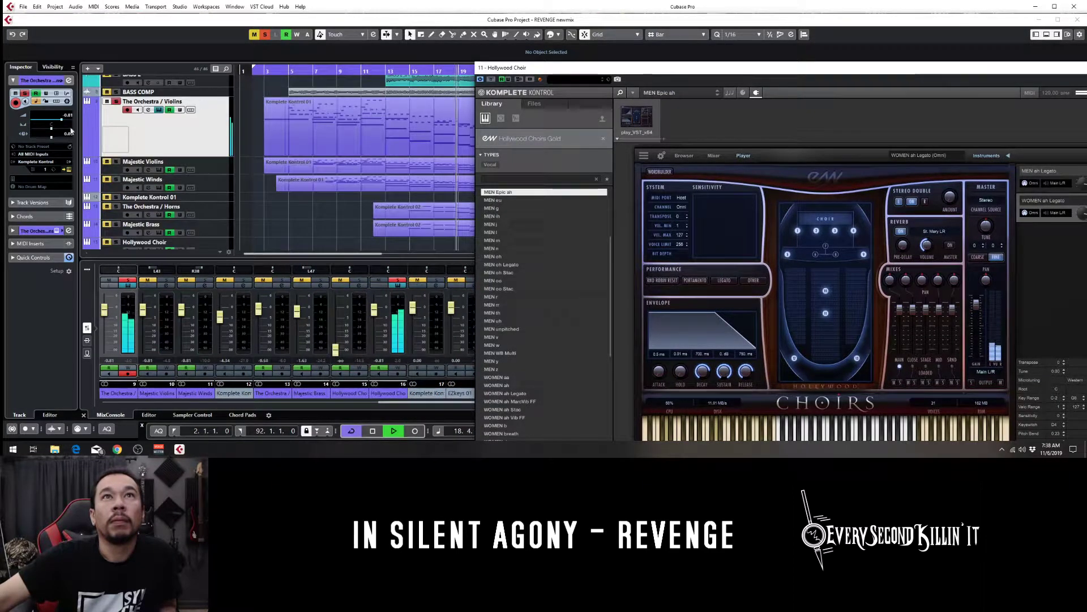
{"action": "left_click", "coordinate": [245, 68]}
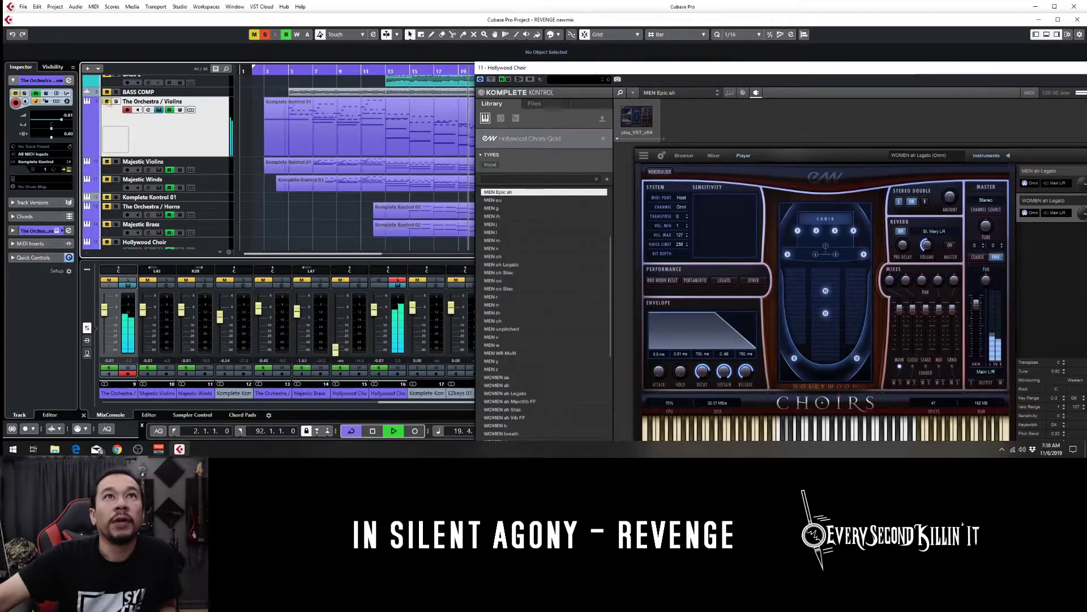
{"action": "scroll", "coordinate": [369, 182], "scroll_direction": "down", "scroll_amount": 2}
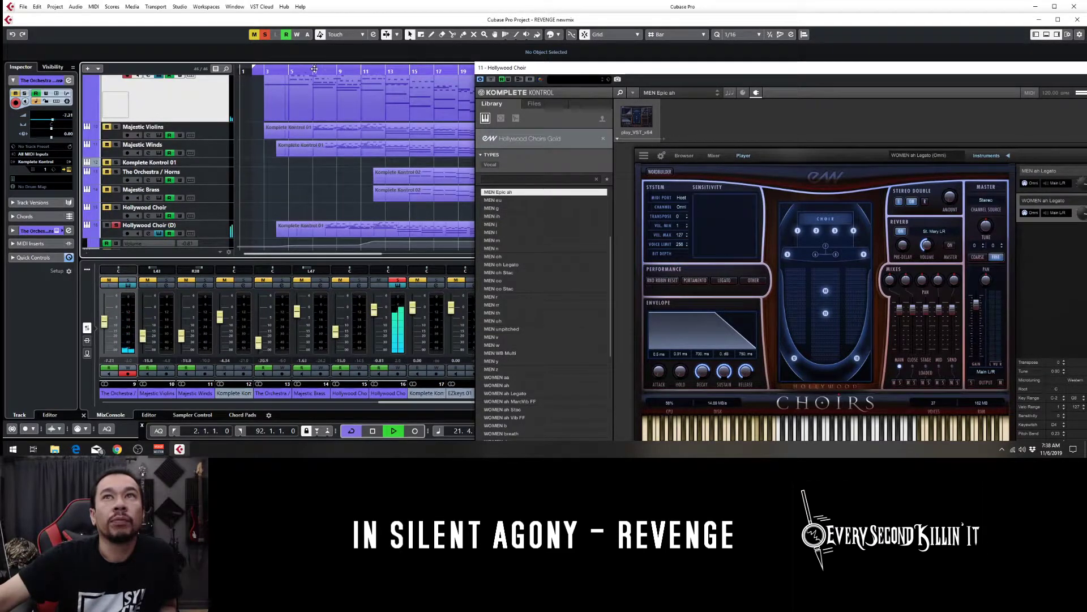
Step: Close the Hollywood Choir and The Orchestra instrument windows
{"action": "left_click_drag", "start_coordinate": [937, 77], "coordinate": [758, 79]}
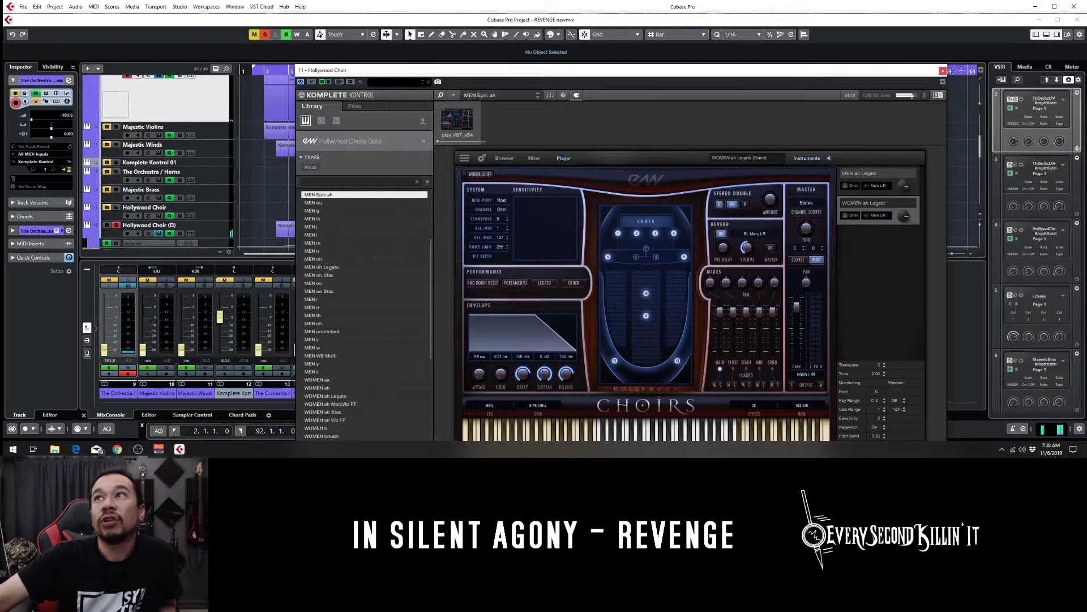
{"action": "left_click_drag", "start_coordinate": [865, 77], "coordinate": [957, 65]}
{"action": "left_click", "coordinate": [1035, 59]}
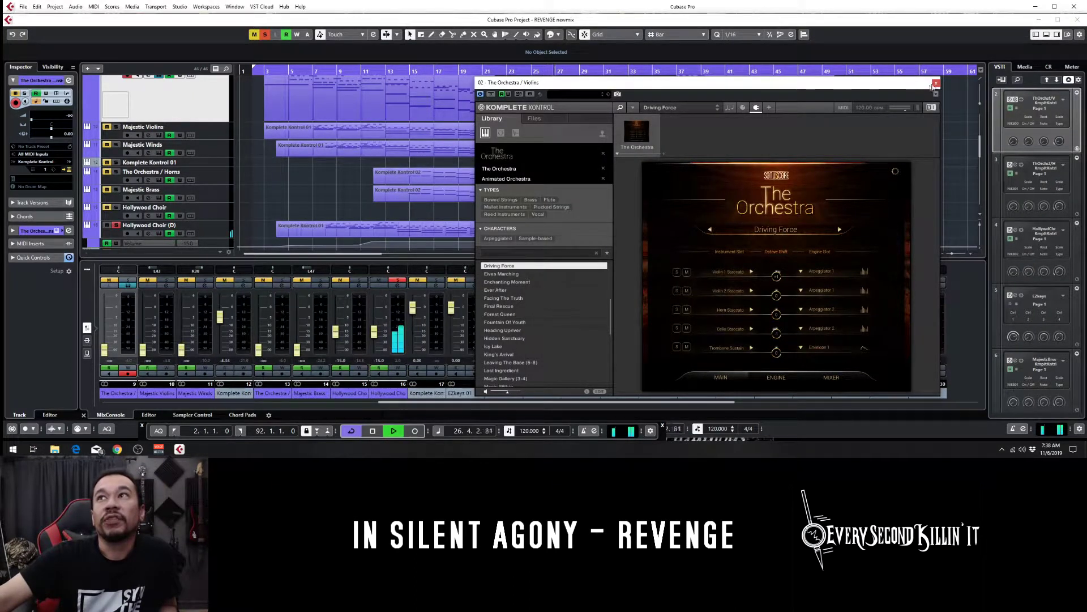
{"action": "left_click", "coordinate": [935, 83]}
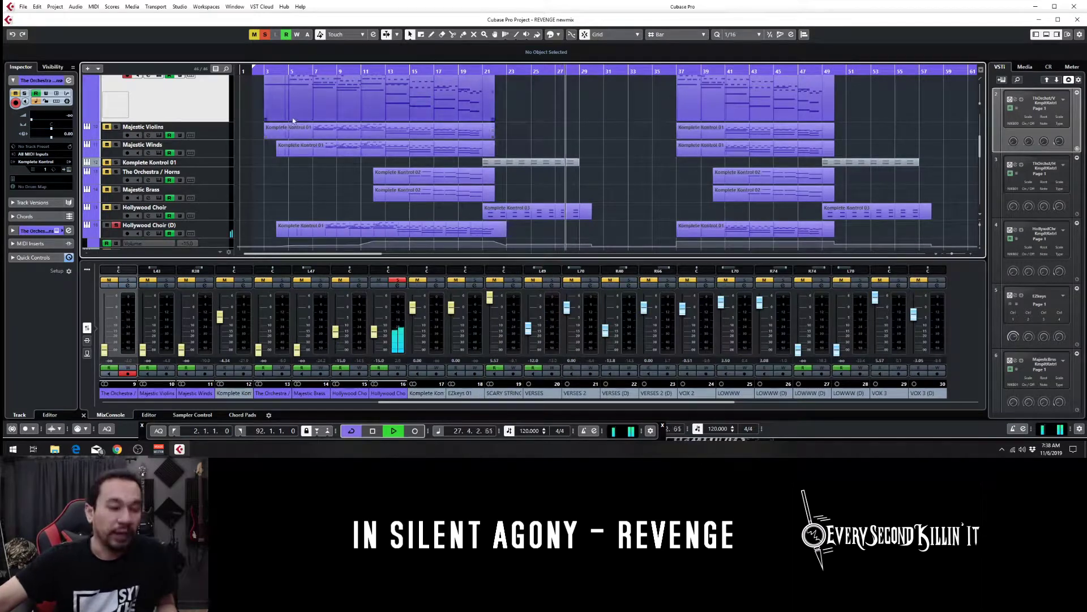
Step: Restart playback from the beginning of the song and deactivate all solo states to hear the full mix
{"action": "scroll", "coordinate": [286, 177], "scroll_direction": "up", "scroll_amount": 5}
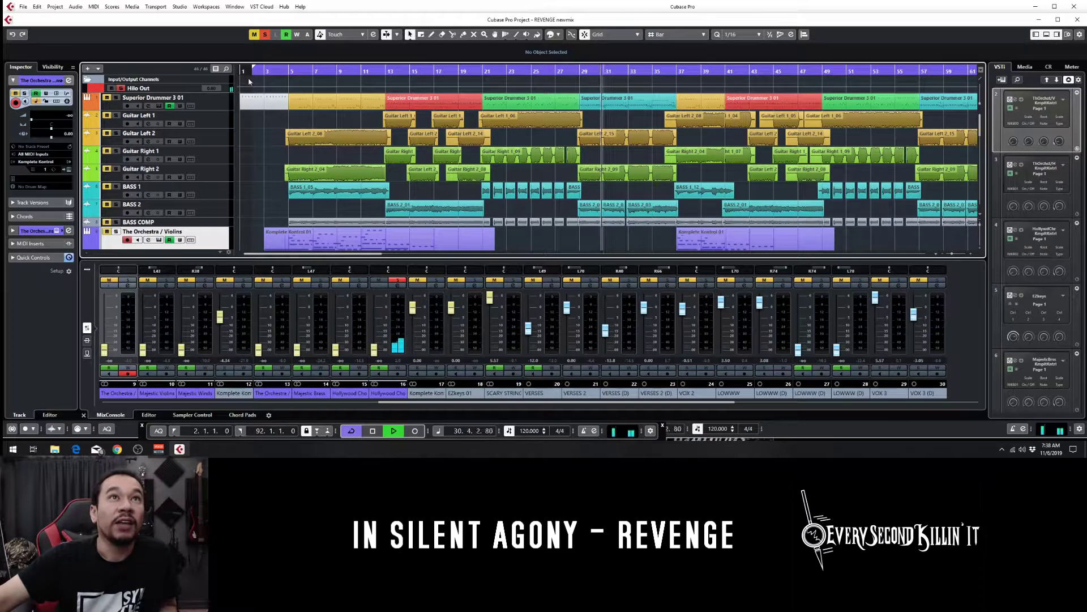
{"action": "key", "text": "space"}
{"action": "key", "text": "space"}
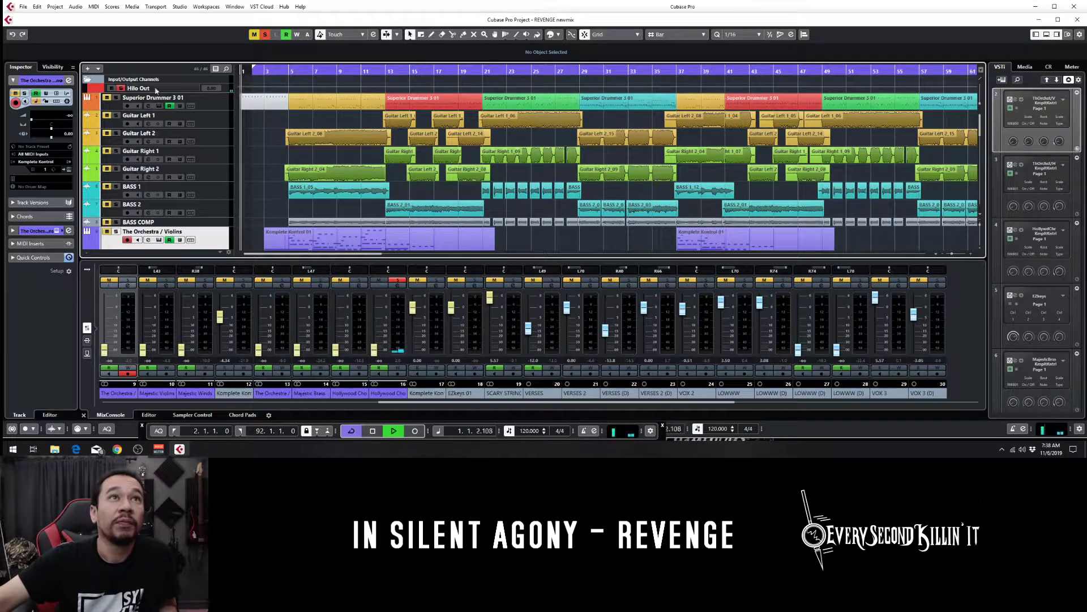
{"action": "left_click", "coordinate": [265, 35]}
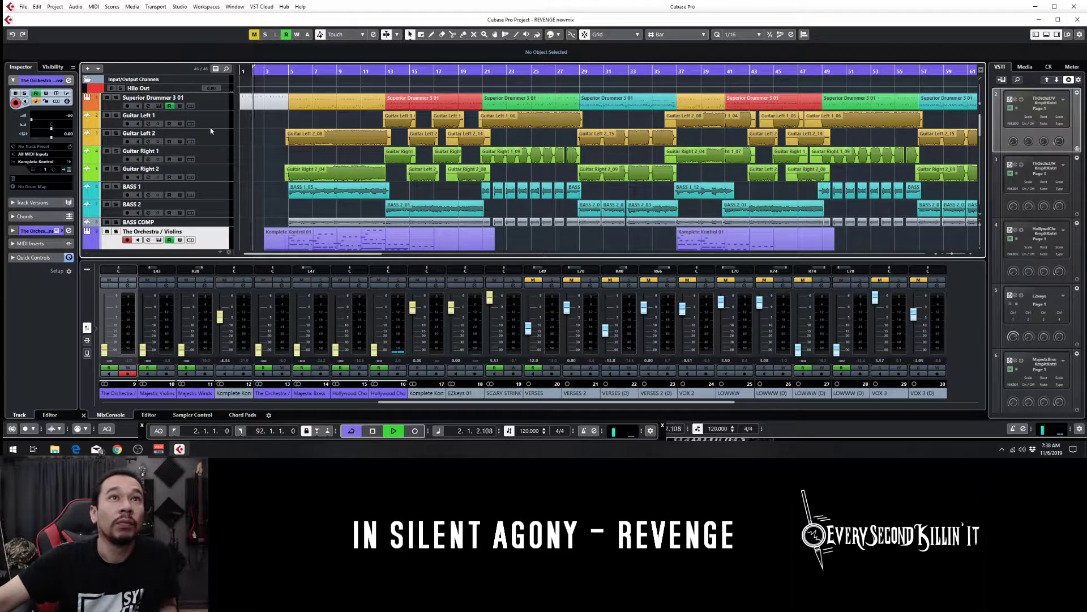
Step: Listen to the full mix through bar 20 while viewing the orchestral tracks, and stop playback
{"action": "scroll", "coordinate": [246, 153], "scroll_direction": "down", "scroll_amount": 1}
{"action": "scroll", "coordinate": [258, 138], "scroll_direction": "down", "scroll_amount": 1}
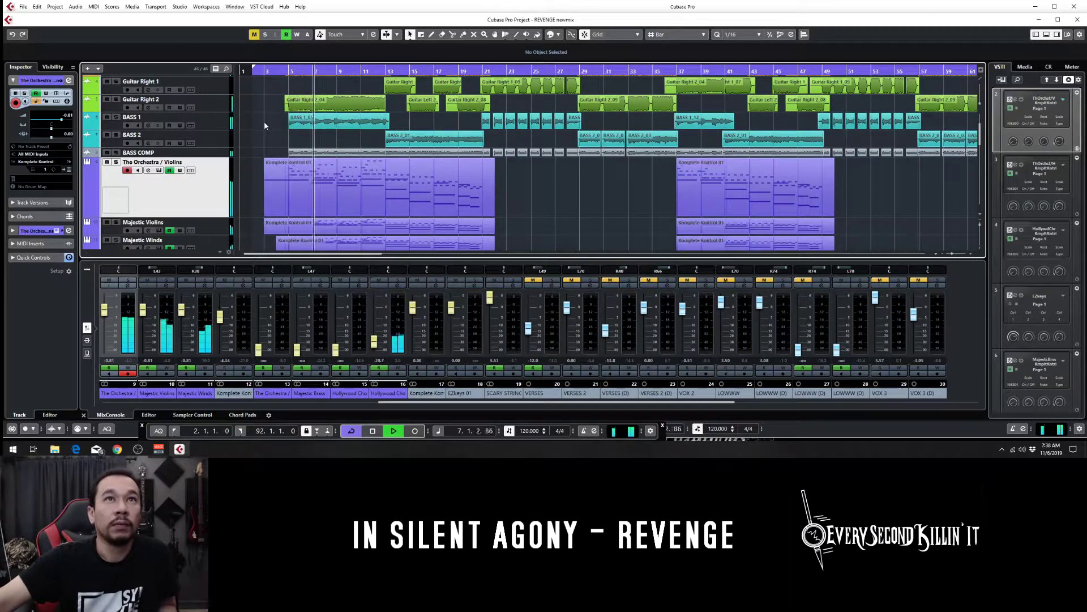
{"action": "scroll", "coordinate": [264, 125], "scroll_direction": "up", "scroll_amount": 2}
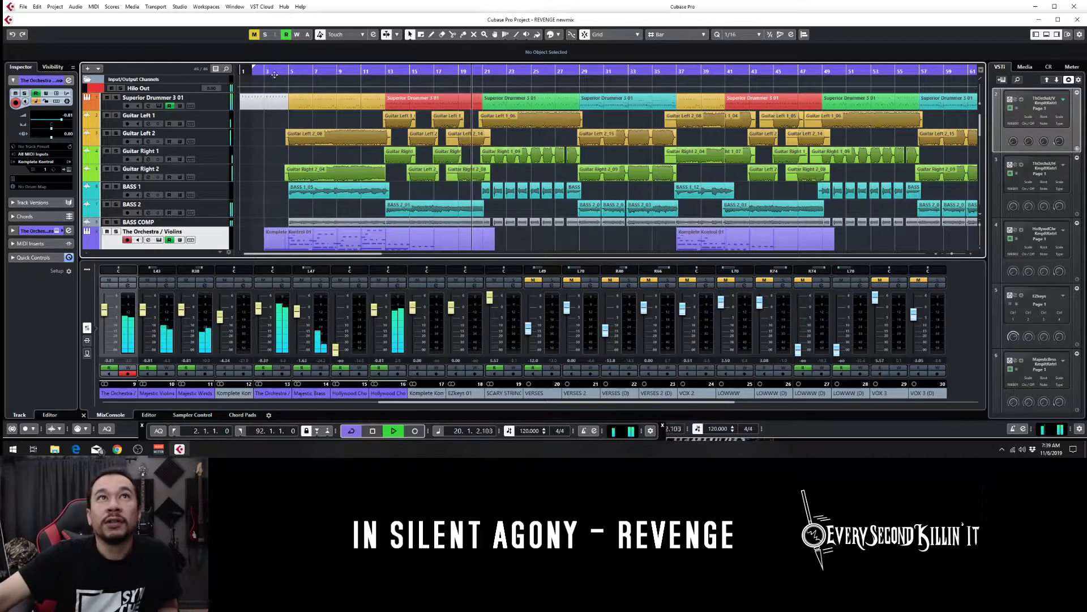
{"action": "left_click", "coordinate": [372, 431]}
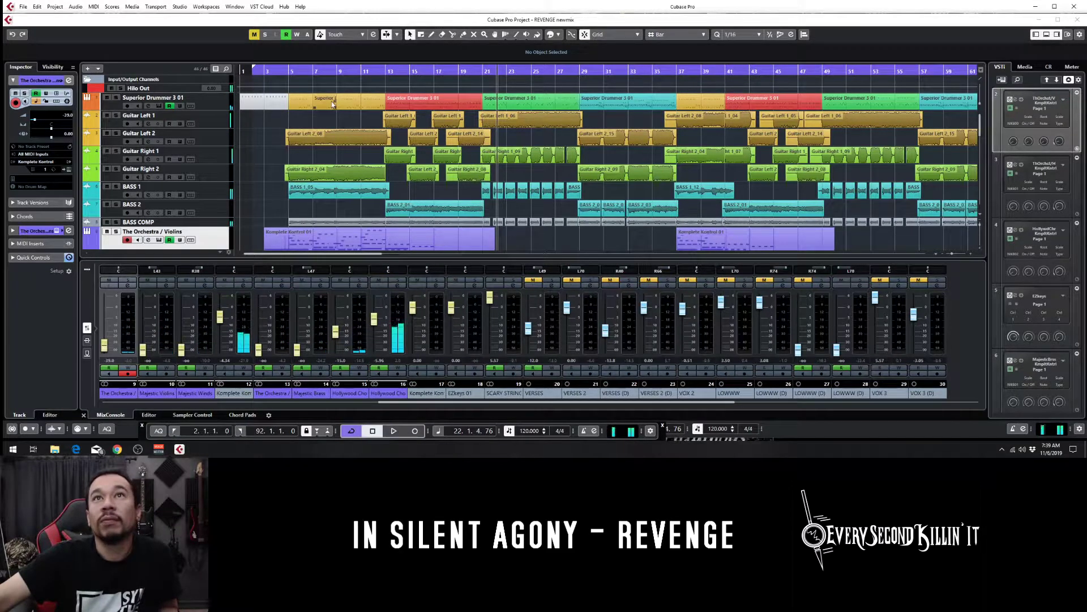
Step: Return the playback position to bar 3, clear all mute and solo states, and solo the Superior Drummer 3 01 track
{"action": "left_click", "coordinate": [269, 72]}
{"action": "left_click", "coordinate": [115, 107]}
{"action": "left_click", "coordinate": [116, 98]}
{"action": "left_click", "coordinate": [266, 35]}
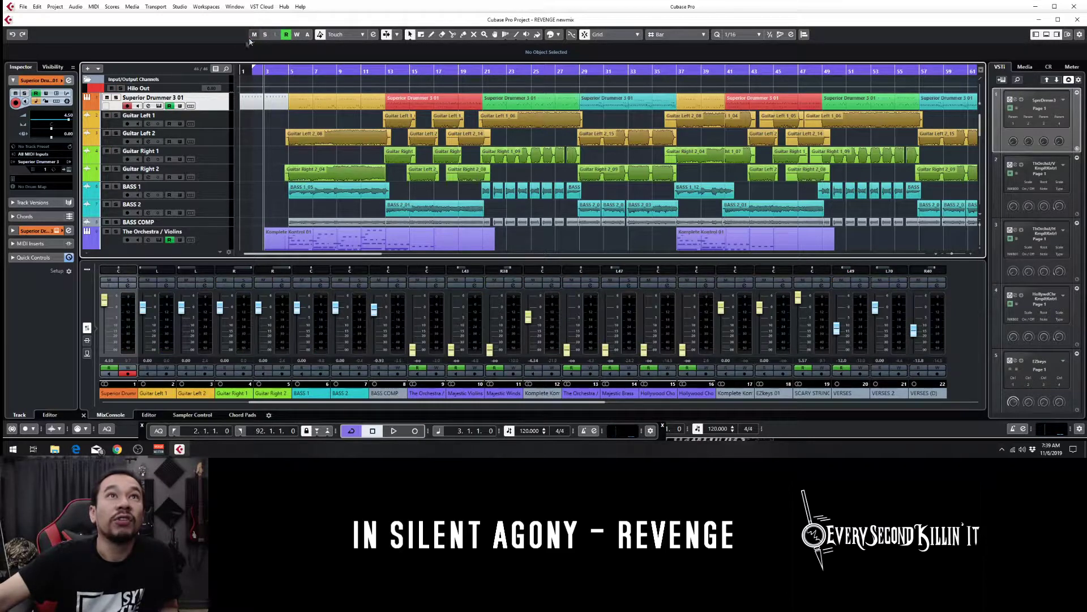
{"action": "left_click", "coordinate": [116, 98]}
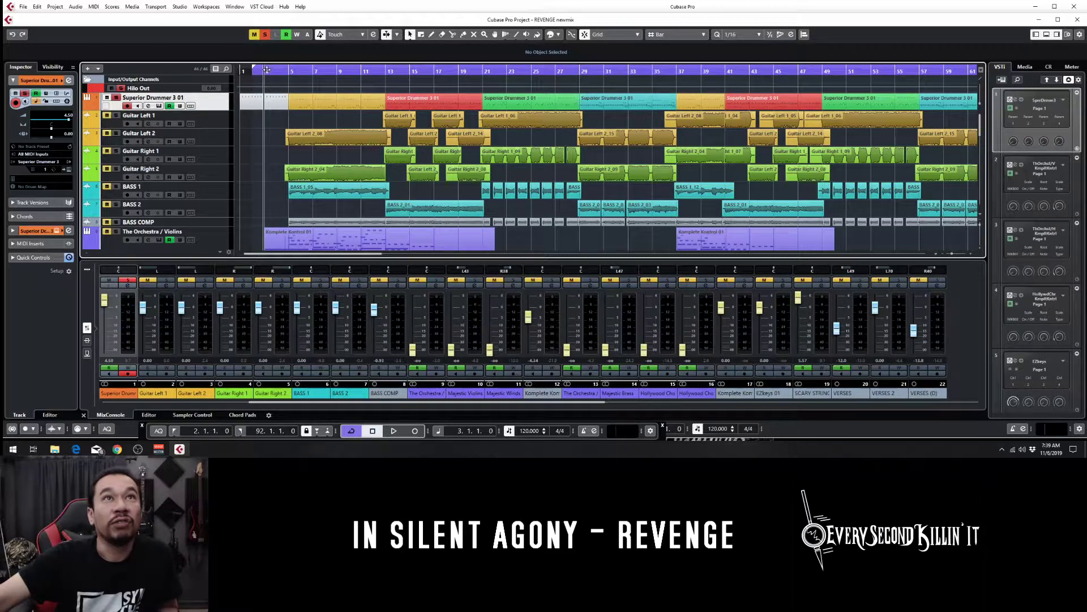
Step: Unmute the Superior Drummer 3 01 event spanning bars 3 to 5, with the playback position at bar 3
{"action": "left_click", "coordinate": [286, 69]}
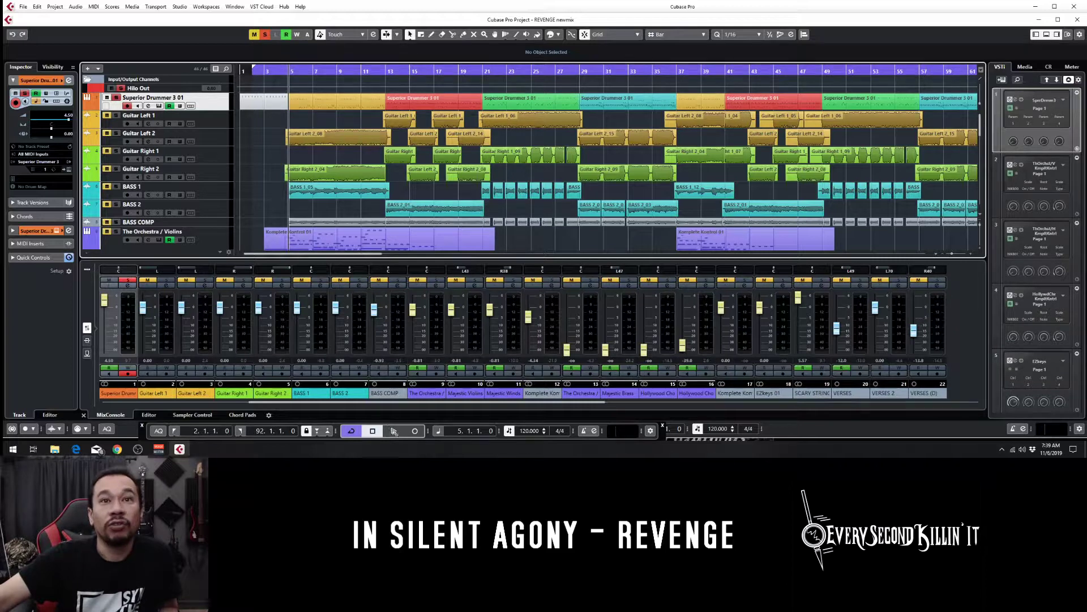
{"action": "left_click", "coordinate": [269, 69]}
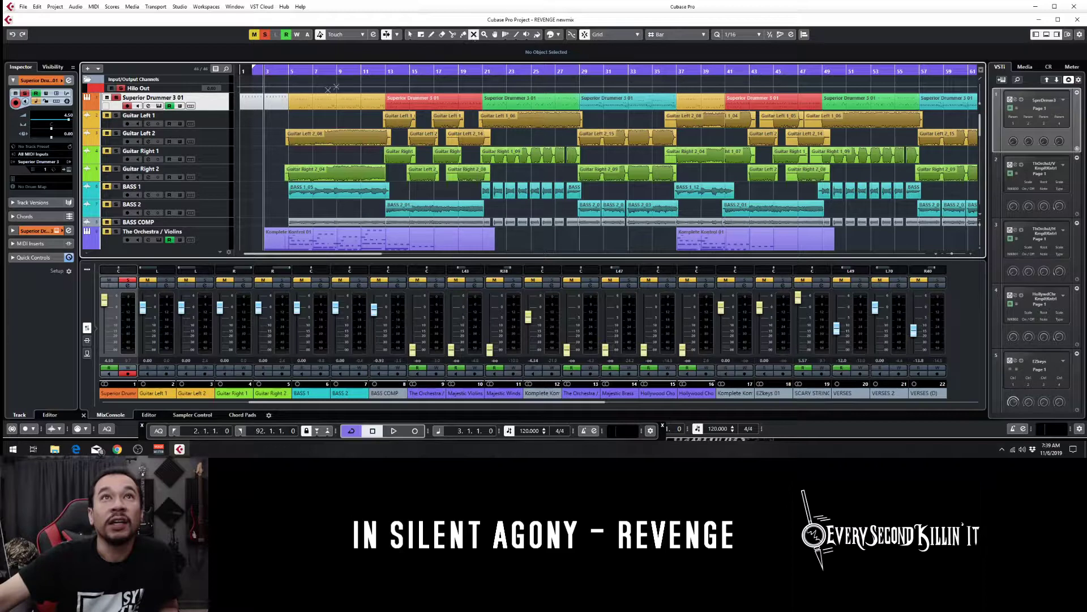
{"action": "left_click", "coordinate": [280, 103]}
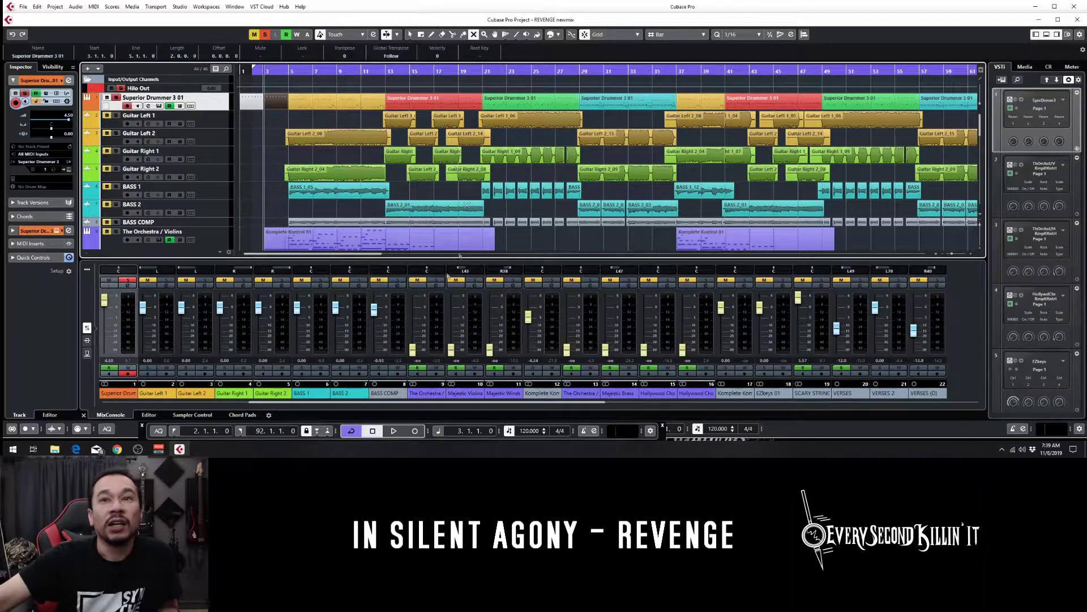
{"action": "left_click", "coordinate": [409, 35]}
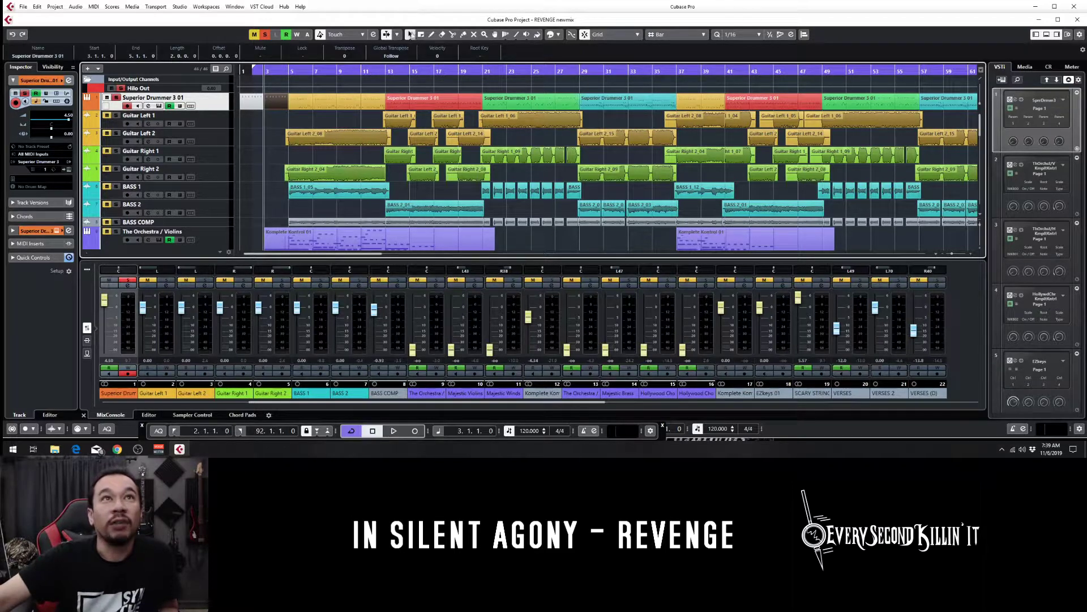
Step: Play the soloed drums from bar 3 and open the Superior Drummer 3 instrument below the drum track
{"action": "left_click", "coordinate": [393, 431]}
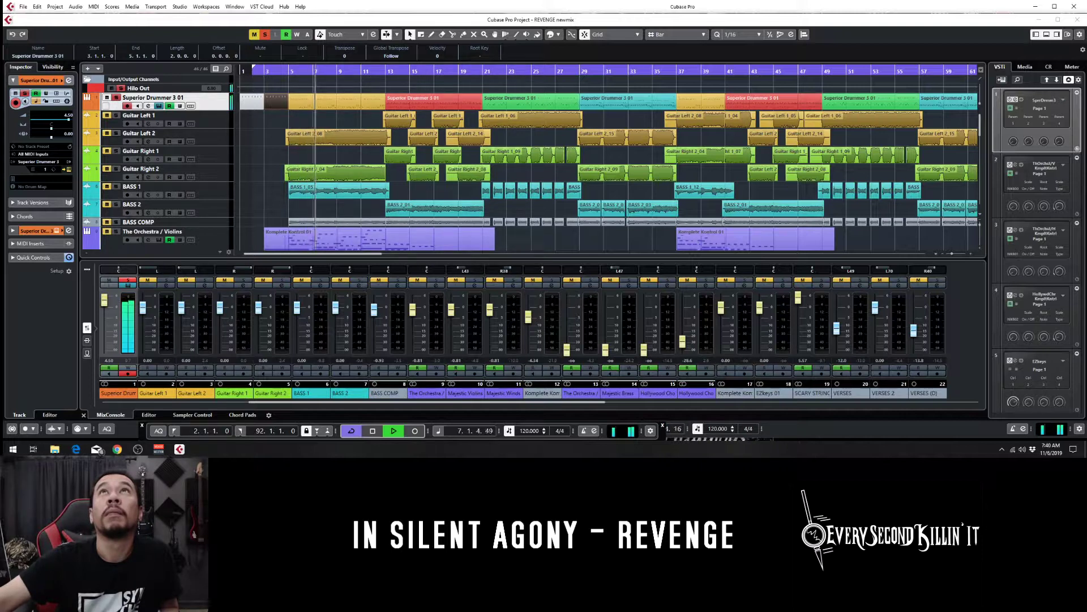
{"action": "left_click", "coordinate": [1008, 99]}
{"action": "left_click_drag", "start_coordinate": [753, 4], "coordinate": [697, 149]}
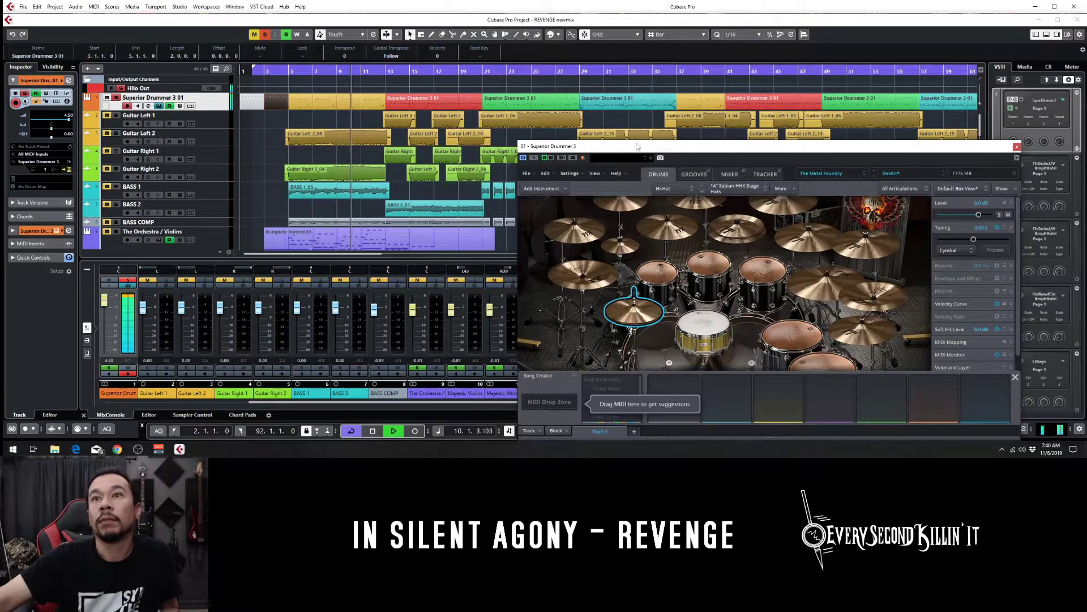
{"action": "left_click", "coordinate": [530, 431]}
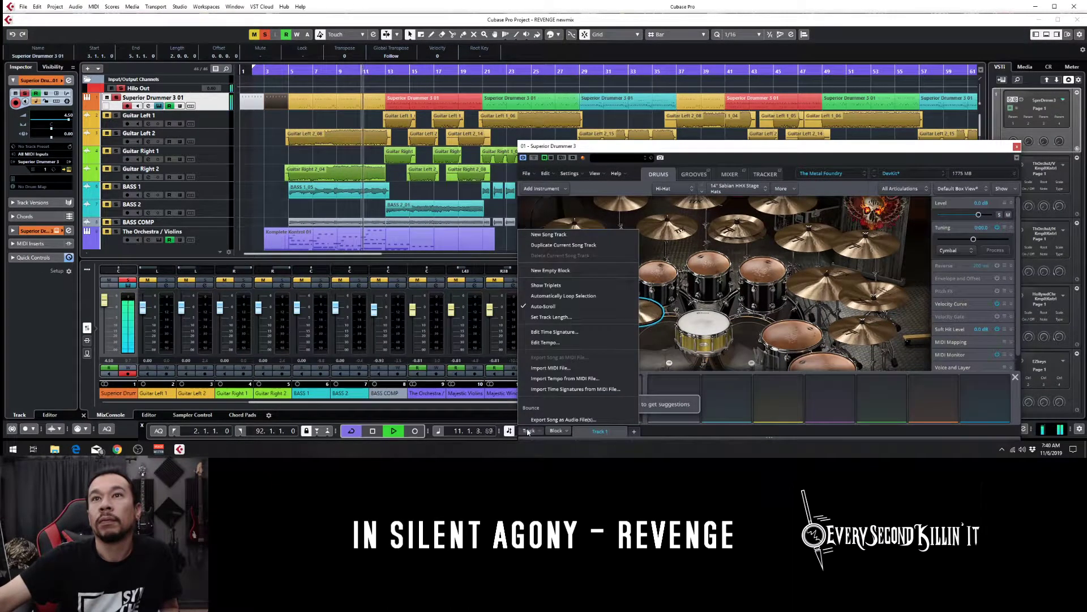
{"action": "left_click", "coordinate": [876, 119]}
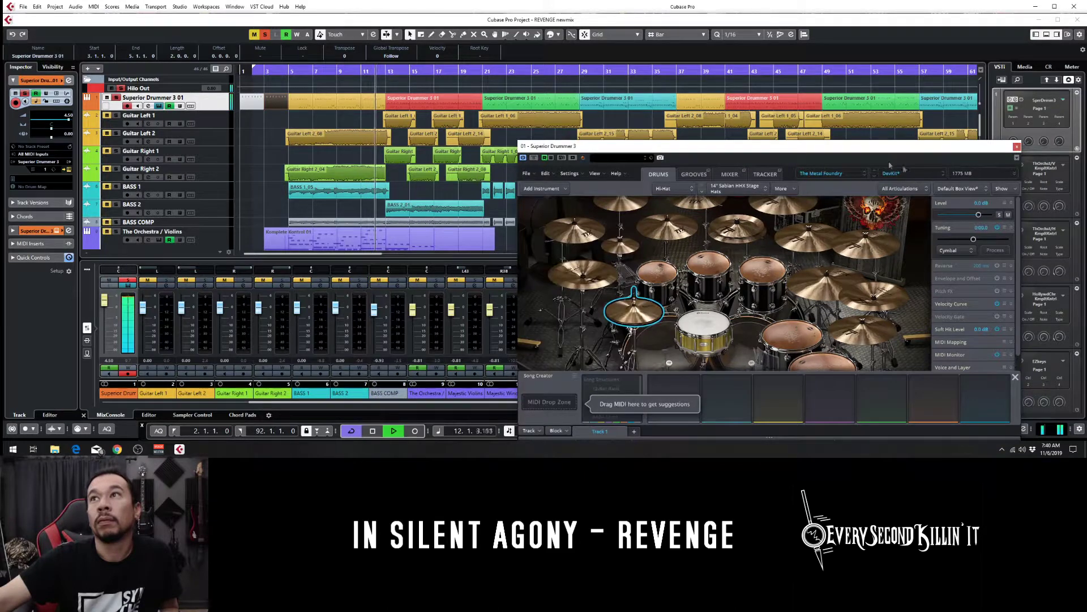
Step: Listen to the soloed drums up to bar 37, stop playback, and close the Superior Drummer 3 window
{"action": "left_click", "coordinate": [1016, 146]}
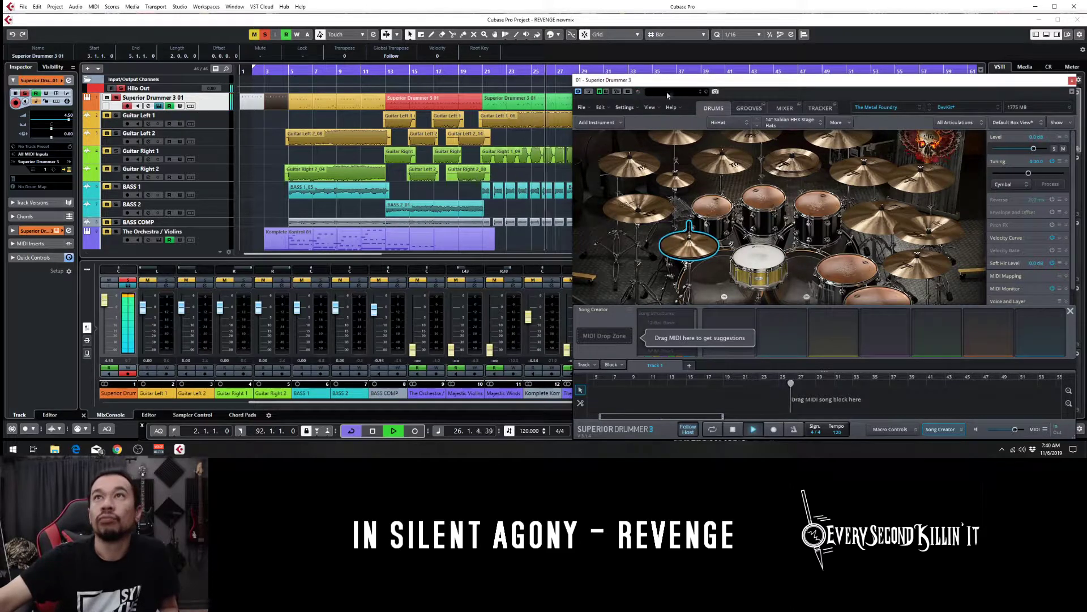
{"action": "left_click_drag", "start_coordinate": [689, 86], "coordinate": [711, 230]}
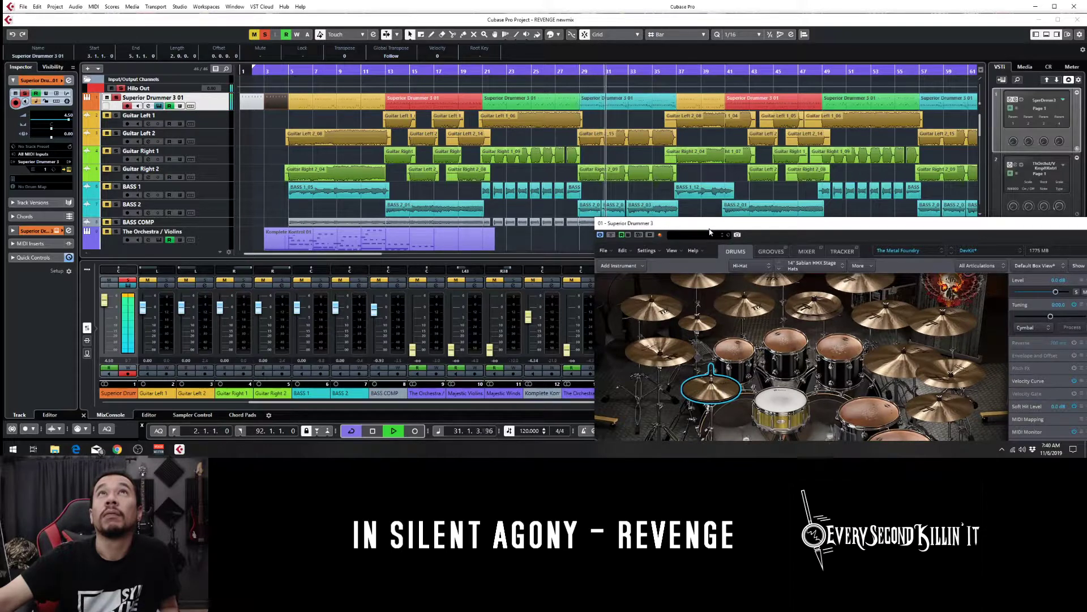
{"action": "left_click", "coordinate": [372, 432]}
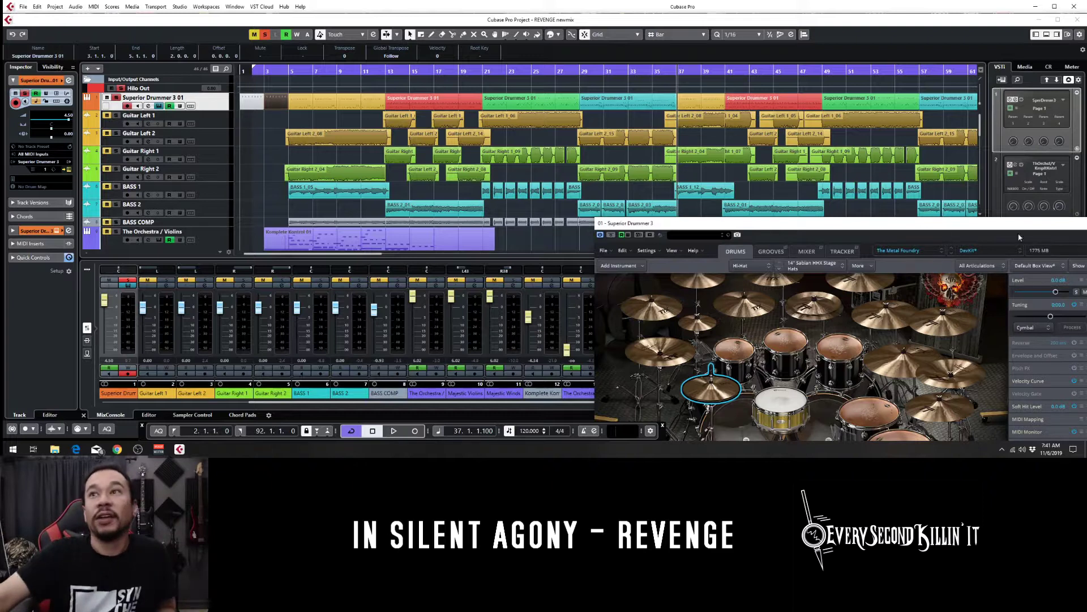
{"action": "left_click_drag", "start_coordinate": [908, 228], "coordinate": [818, 151]}
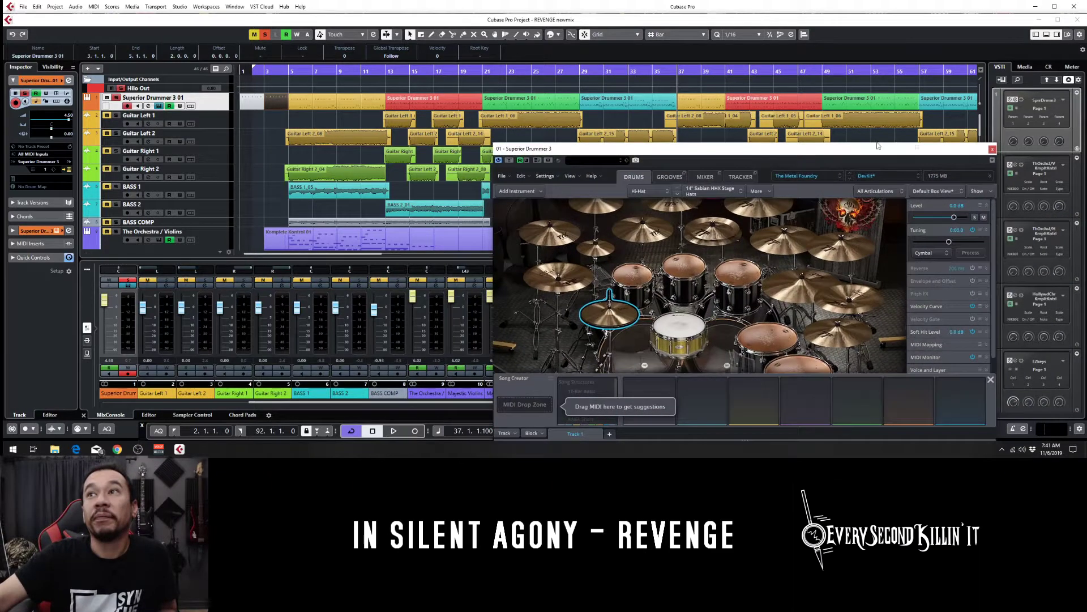
{"action": "left_click", "coordinate": [992, 150]}
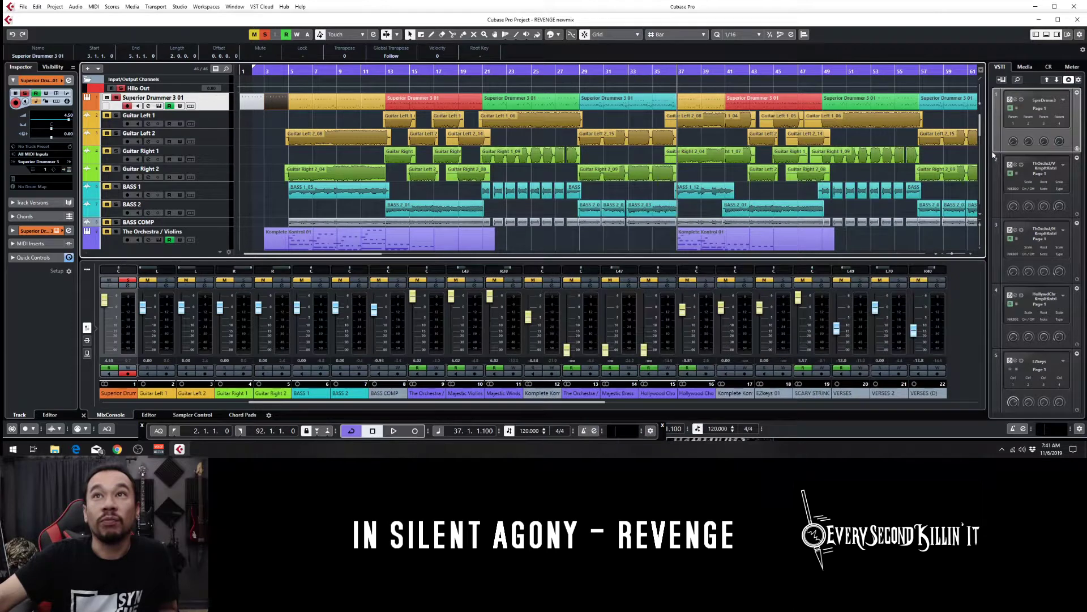